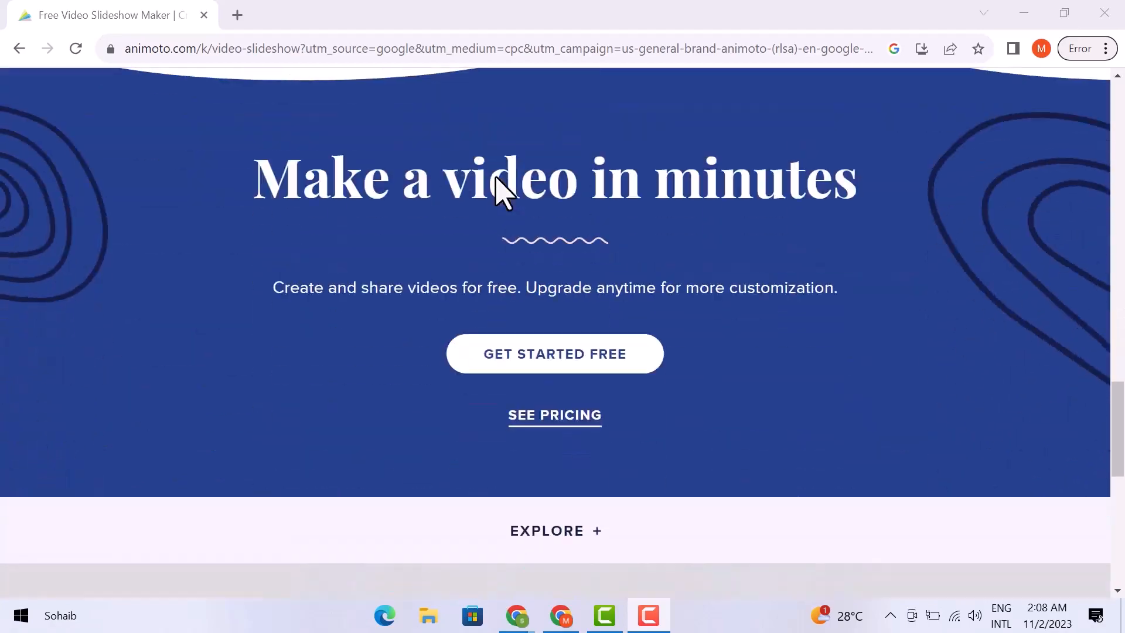
# Go to the pricing page and compare the Free, Basic ($8/month), Professional ($15/month) and Teams ($39/month) plans
pyautogui.scroll(12, 498, 192)
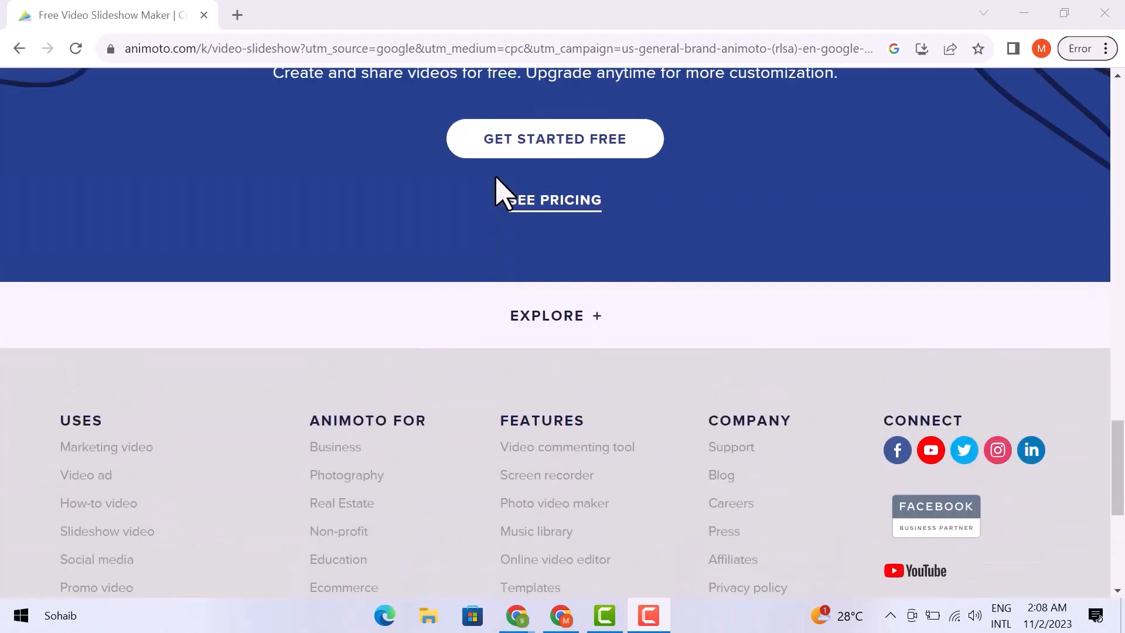
pyautogui.scroll(10, 498, 191)
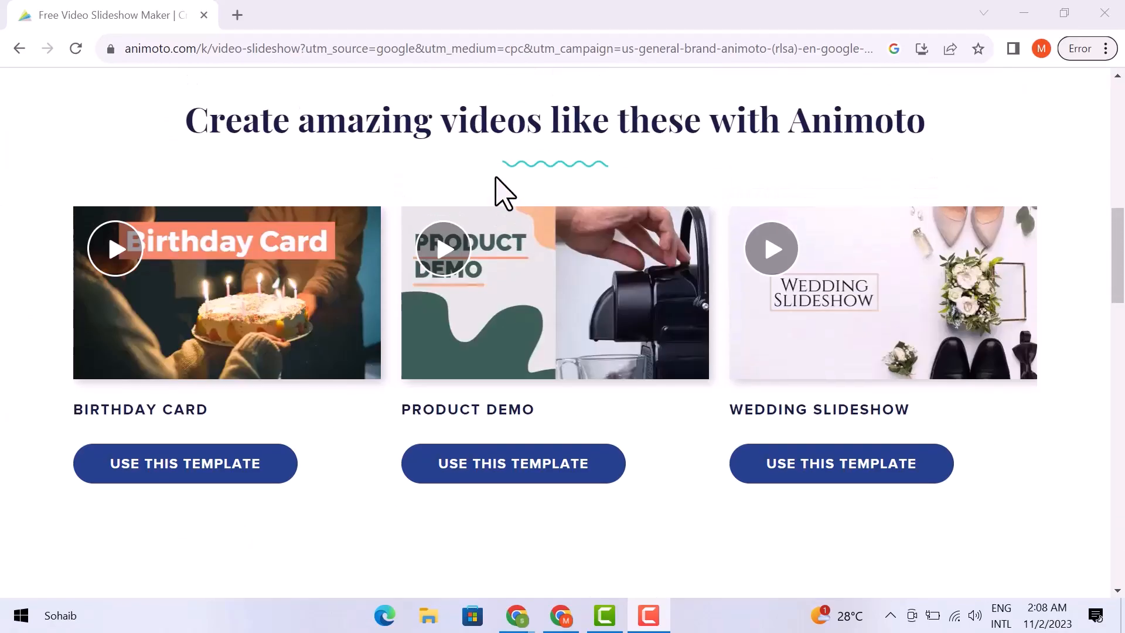
pyautogui.scroll(2, 496, 179)
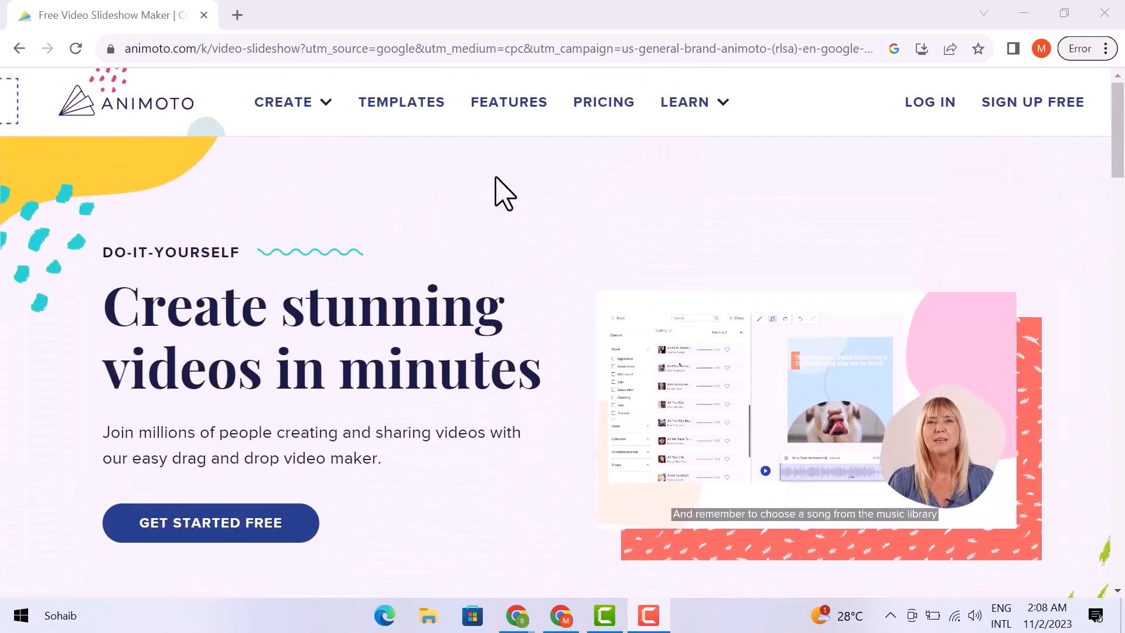
pyautogui.click(600, 109)
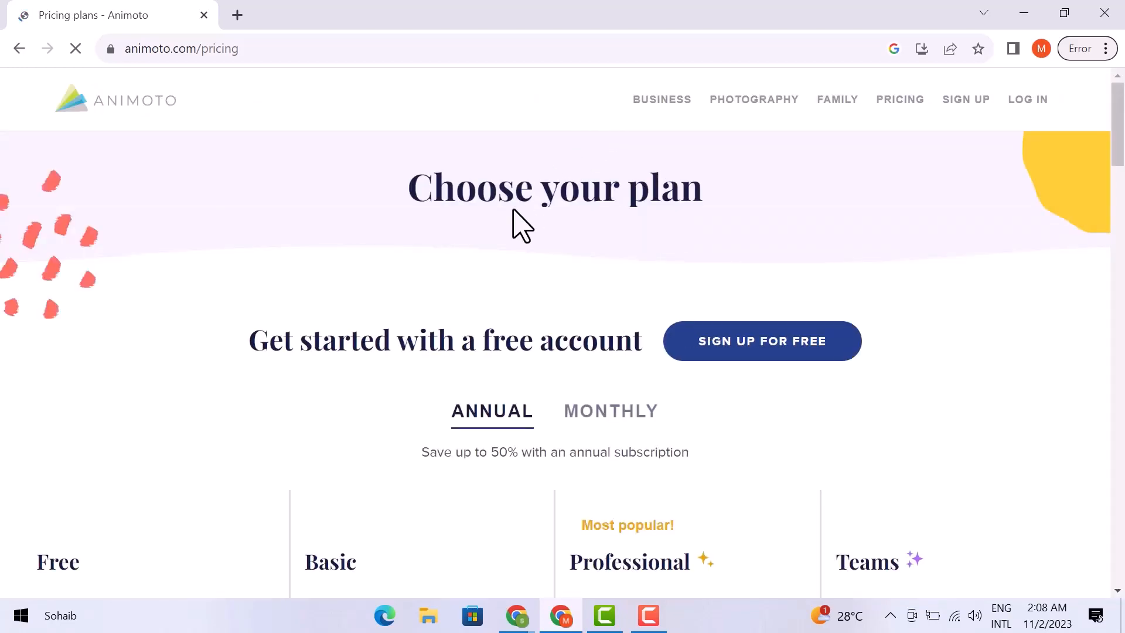
pyautogui.scroll(-4, 486, 257)
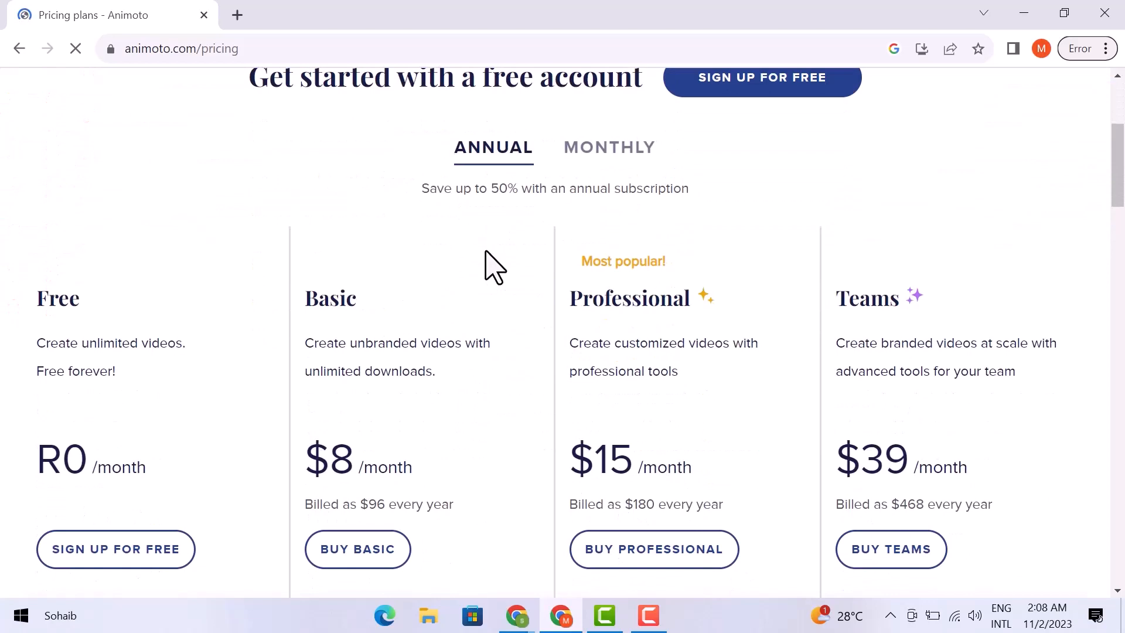
pyautogui.scroll(-1, 494, 267)
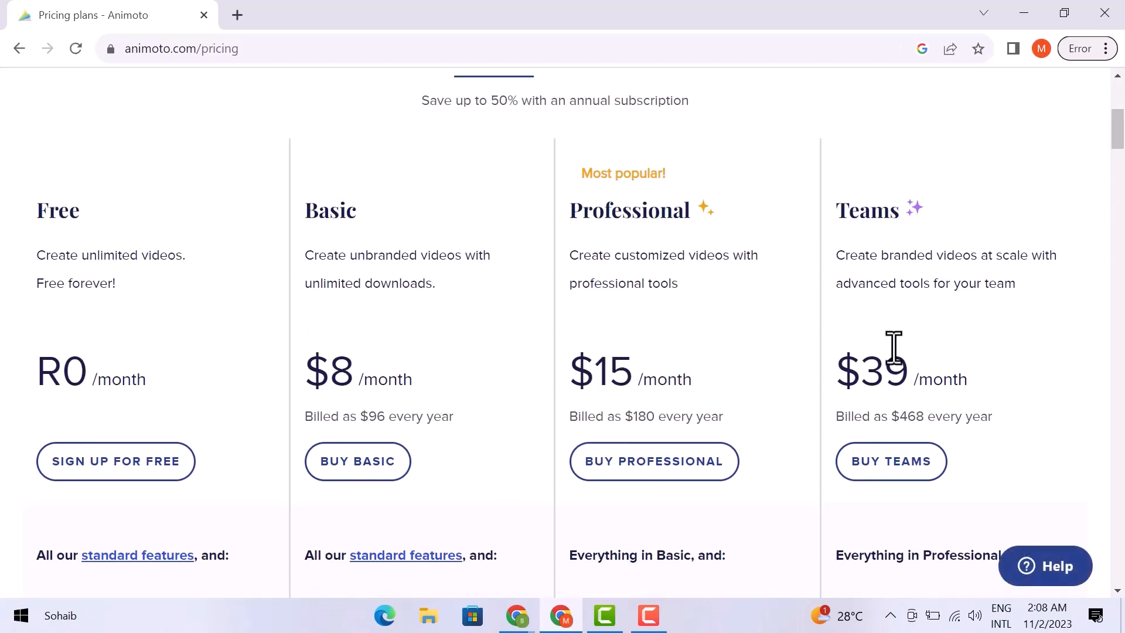
pyautogui.scroll(-4, 349, 390)
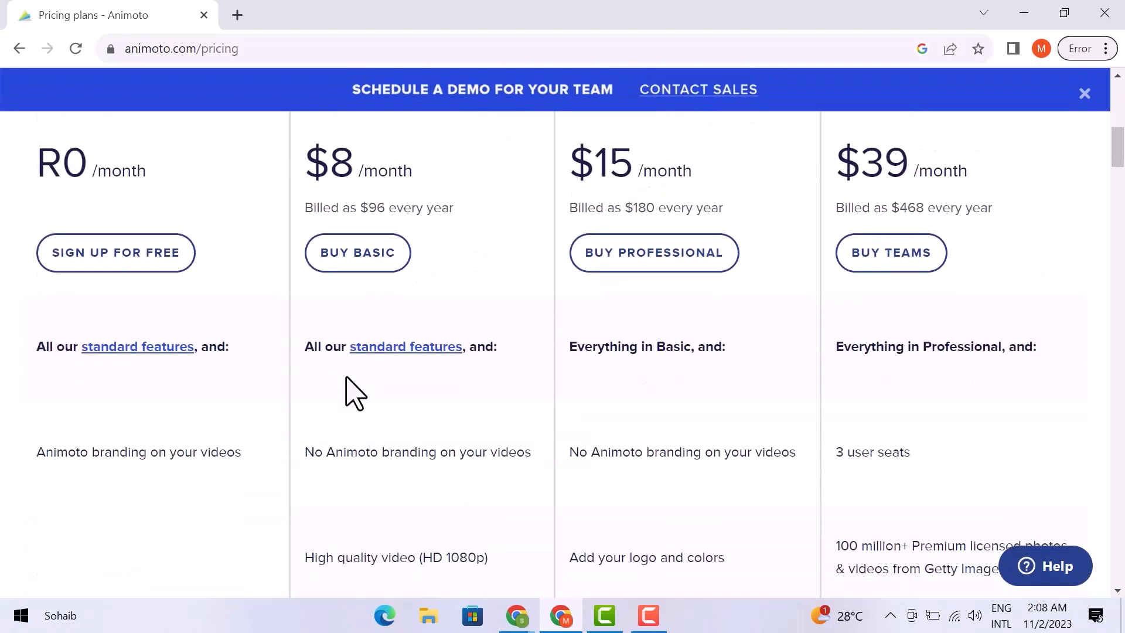
pyautogui.scroll(-2, 354, 392)
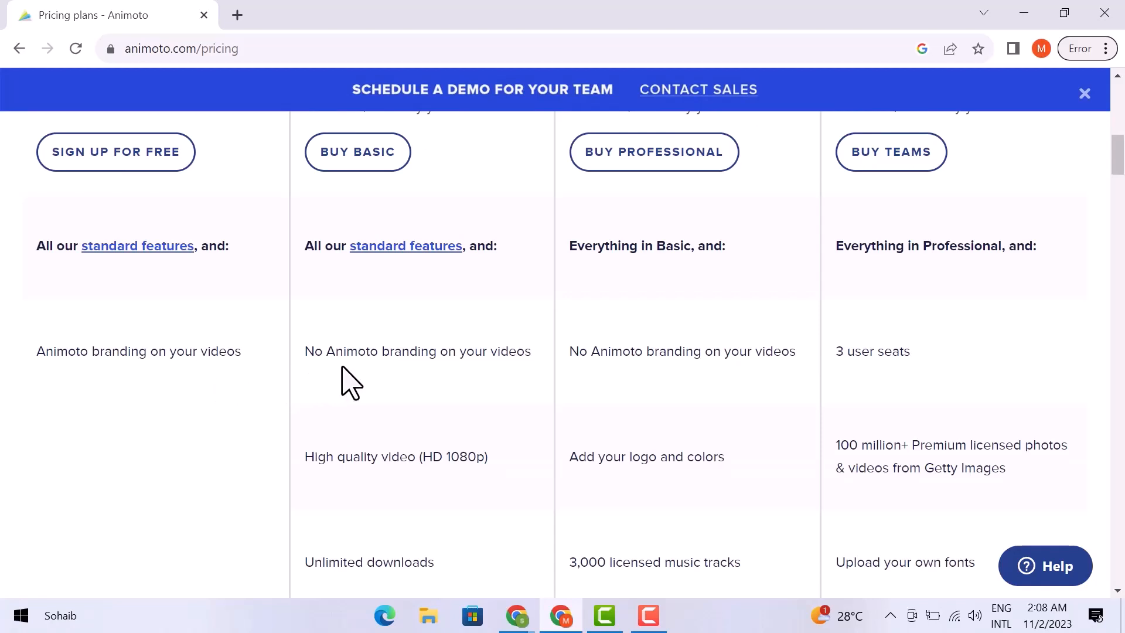
pyautogui.scroll(-3, 368, 378)
pyautogui.scroll(3, 369, 383)
pyautogui.scroll(-5, 639, 356)
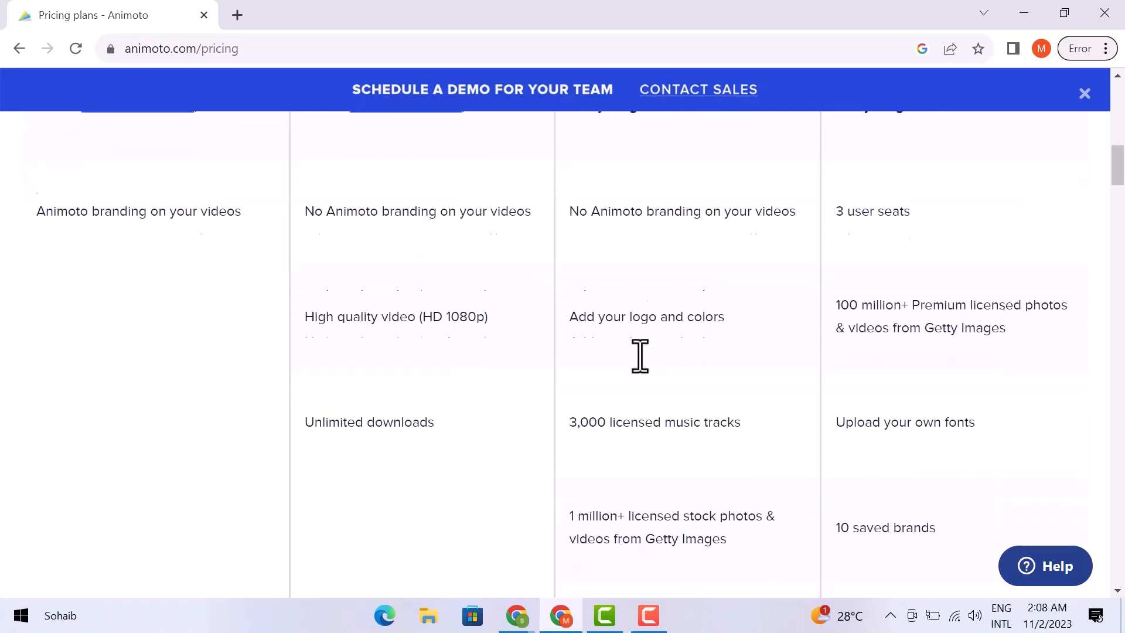
pyautogui.scroll(-5, 644, 369)
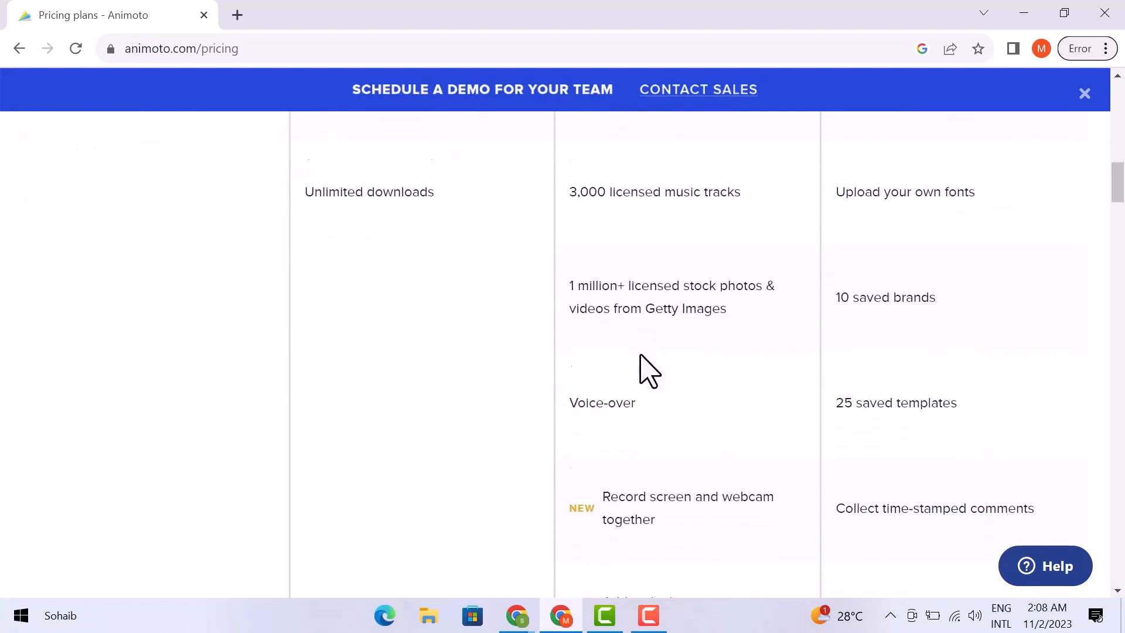
pyautogui.scroll(-2, 644, 369)
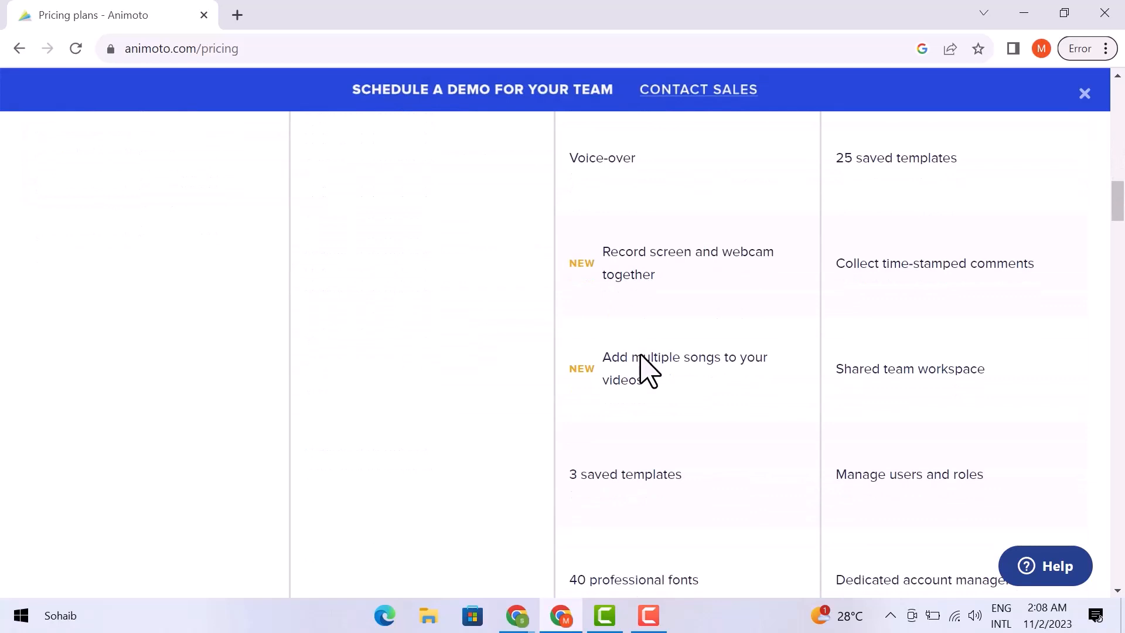
pyautogui.scroll(-3, 640, 356)
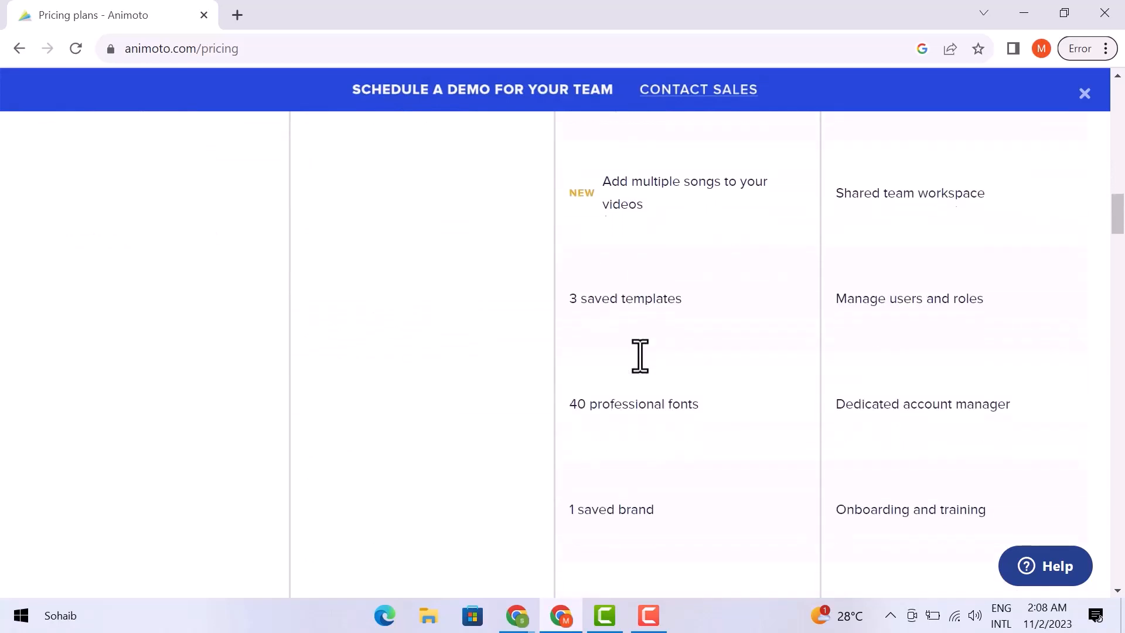
pyautogui.scroll(-6, 639, 355)
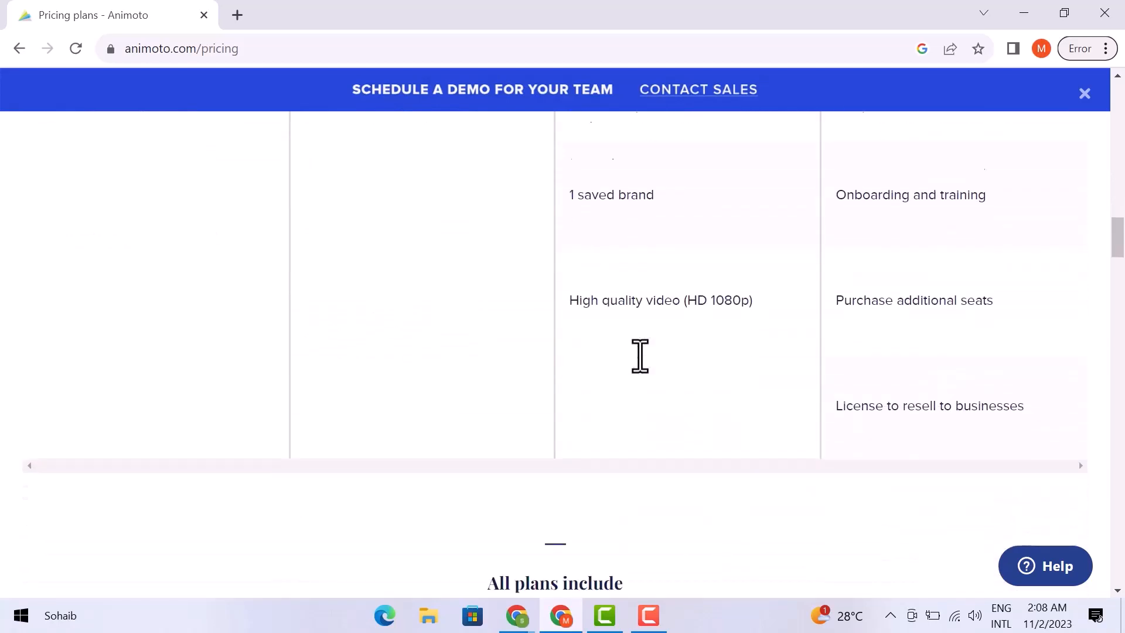
pyautogui.scroll(9, 644, 369)
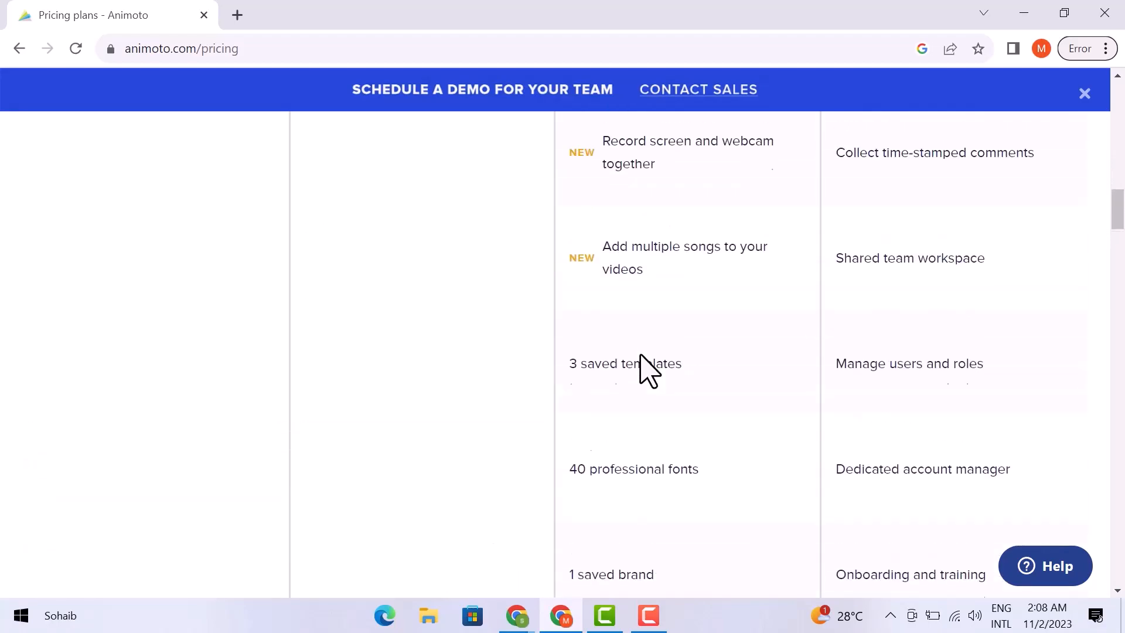
pyautogui.scroll(6, 640, 356)
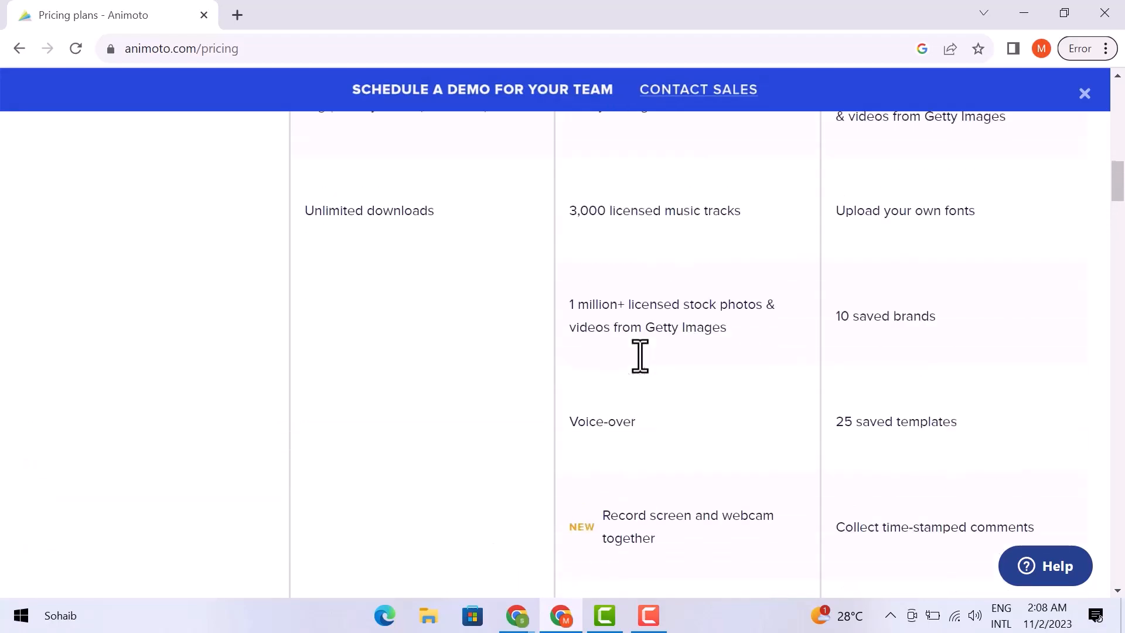
pyautogui.scroll(4, 640, 356)
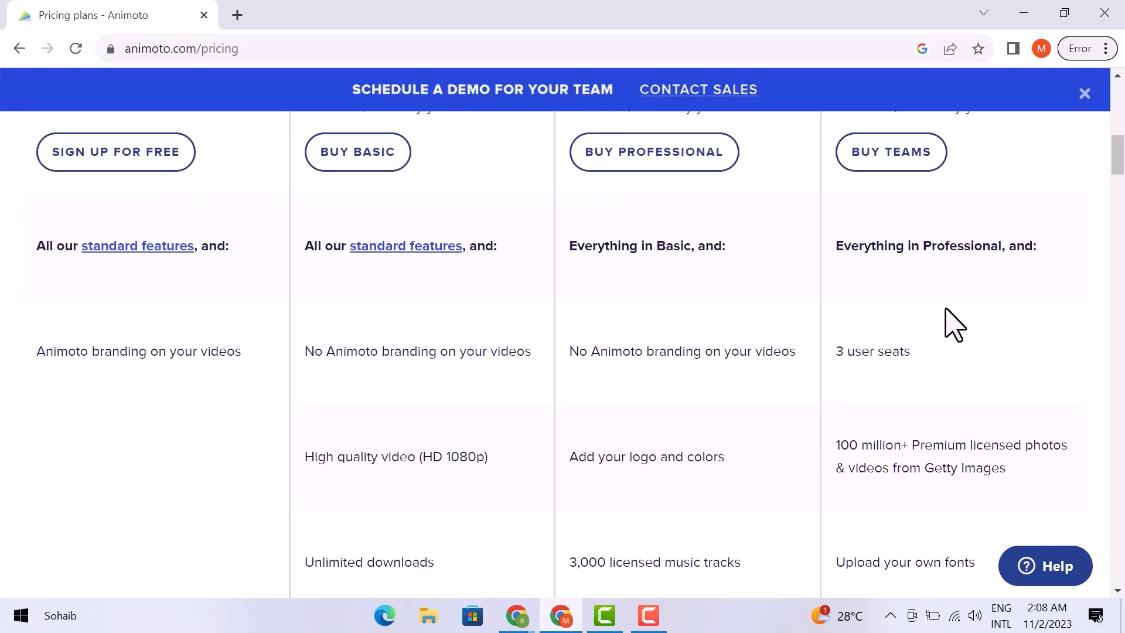
pyautogui.scroll(-10, 954, 324)
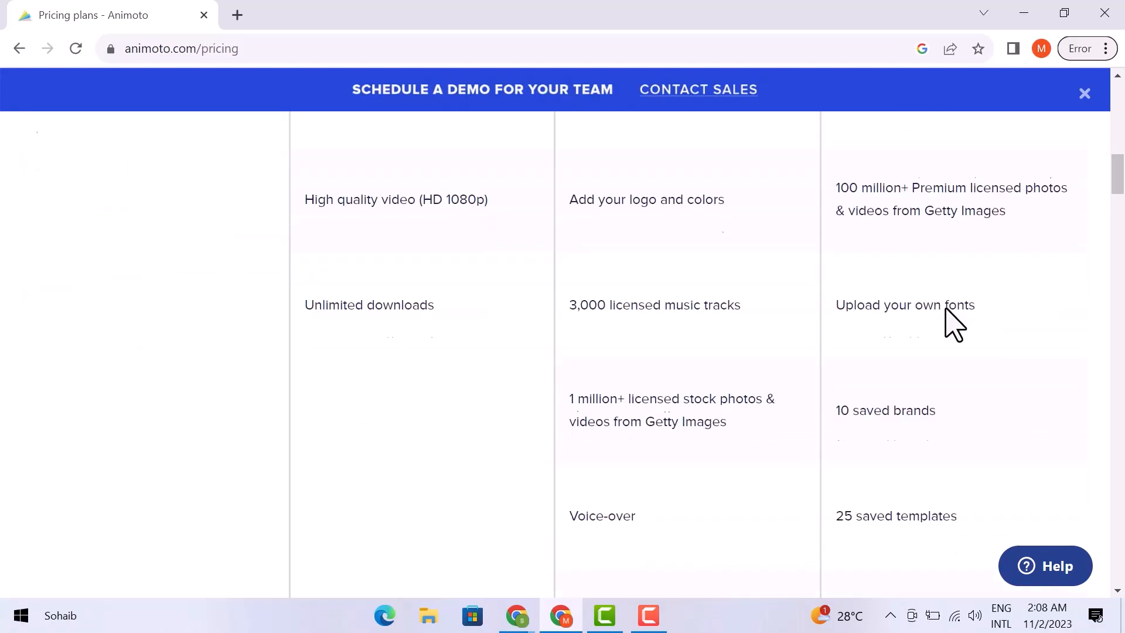
pyautogui.scroll(-10, 953, 324)
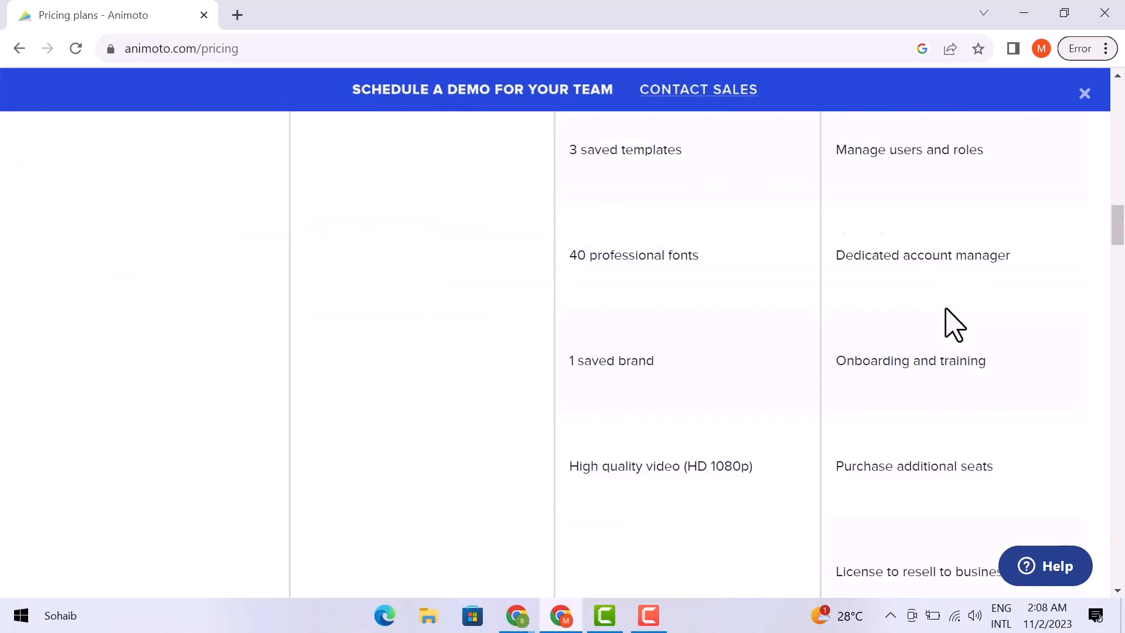
pyautogui.scroll(15, 953, 324)
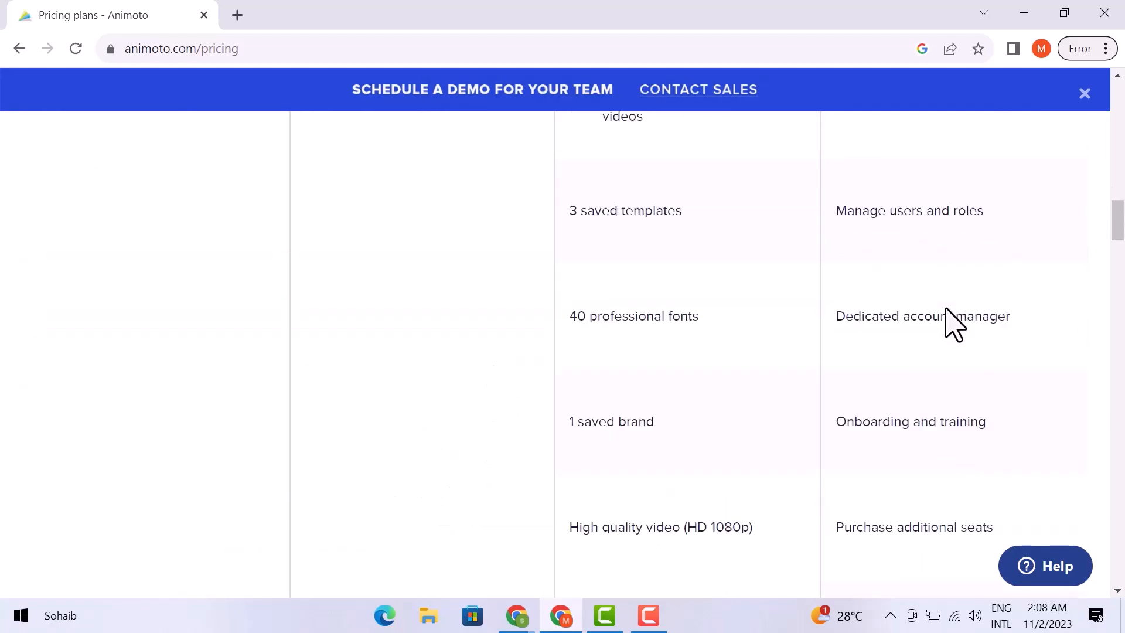
pyautogui.scroll(3, 954, 324)
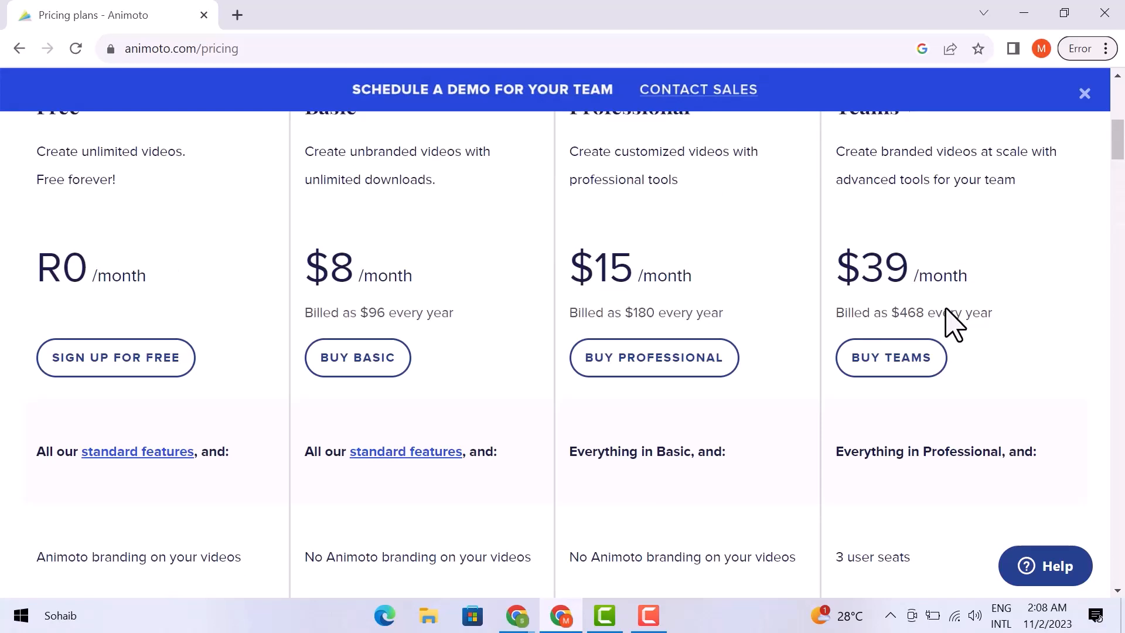
pyautogui.scroll(5, 953, 325)
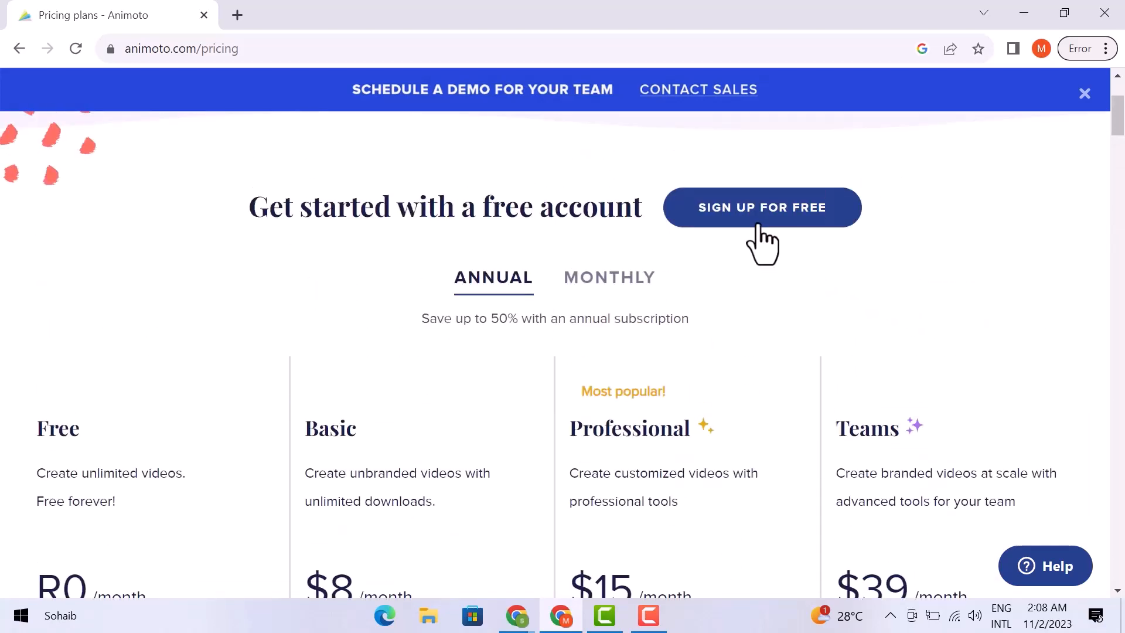
# Fill the Sign Up For Free form with the account e-mail and a password, and create the account
pyautogui.click(760, 223)
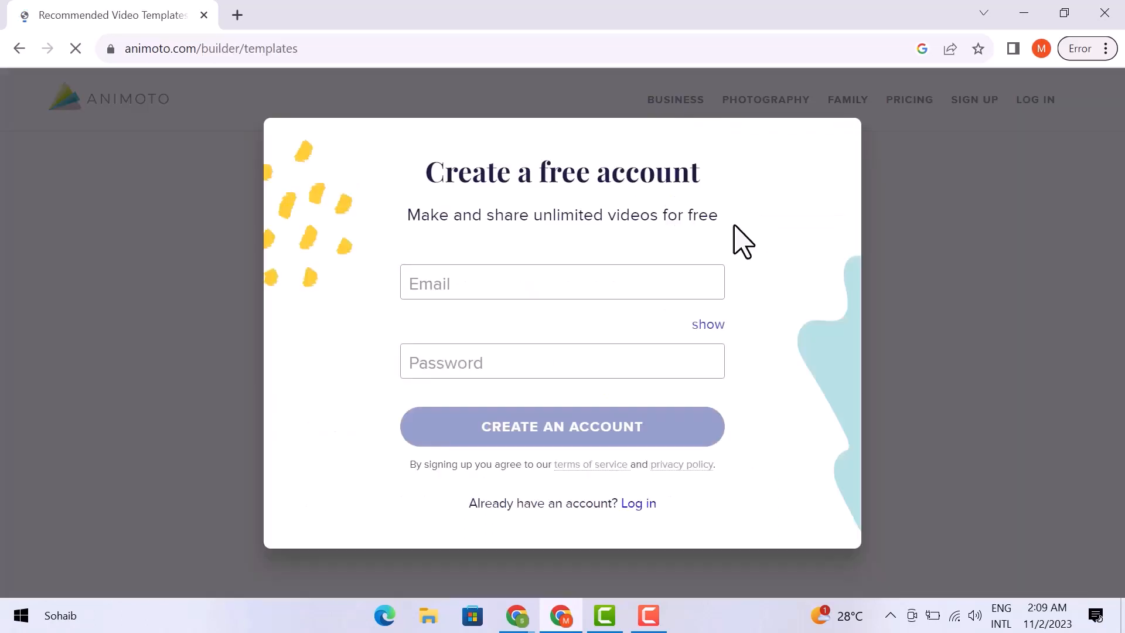
pyautogui.click(431, 283)
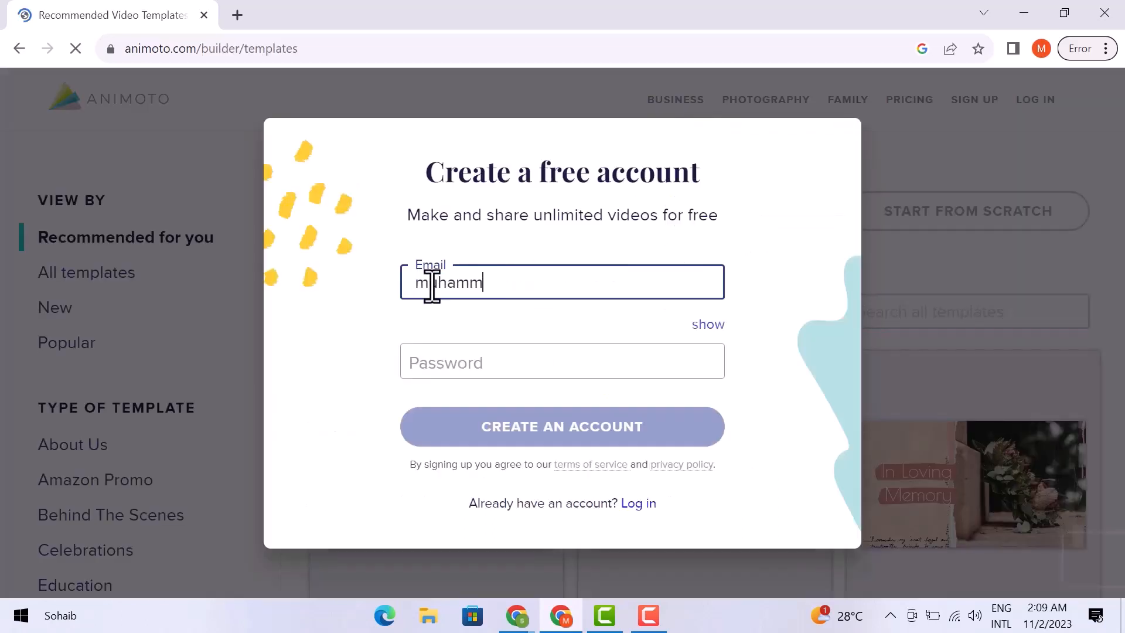
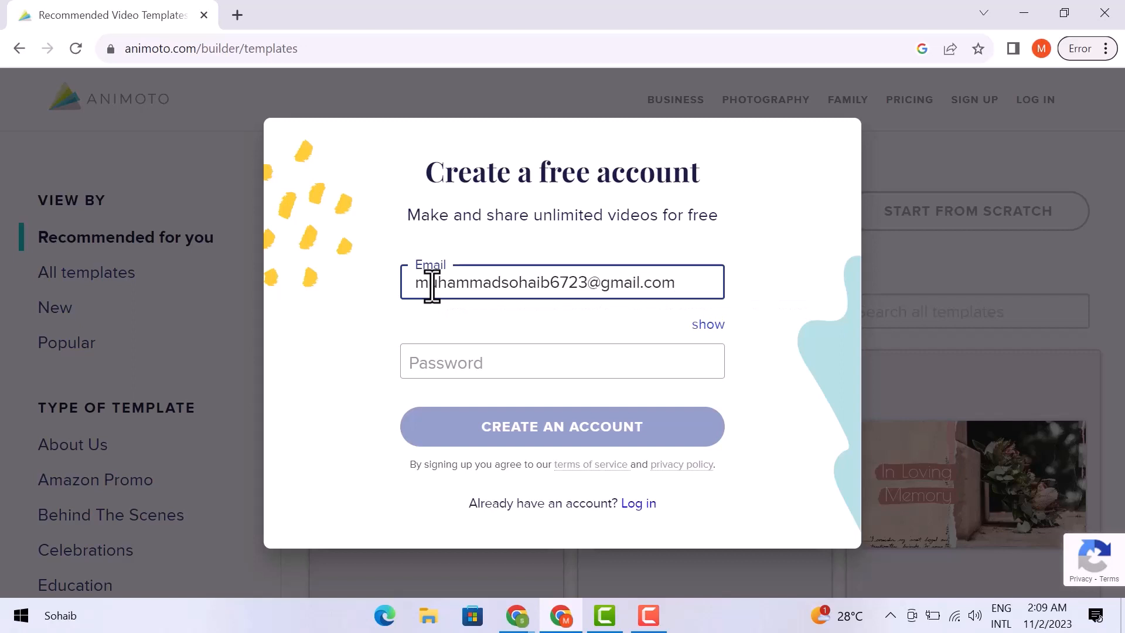
pyautogui.click(452, 360)
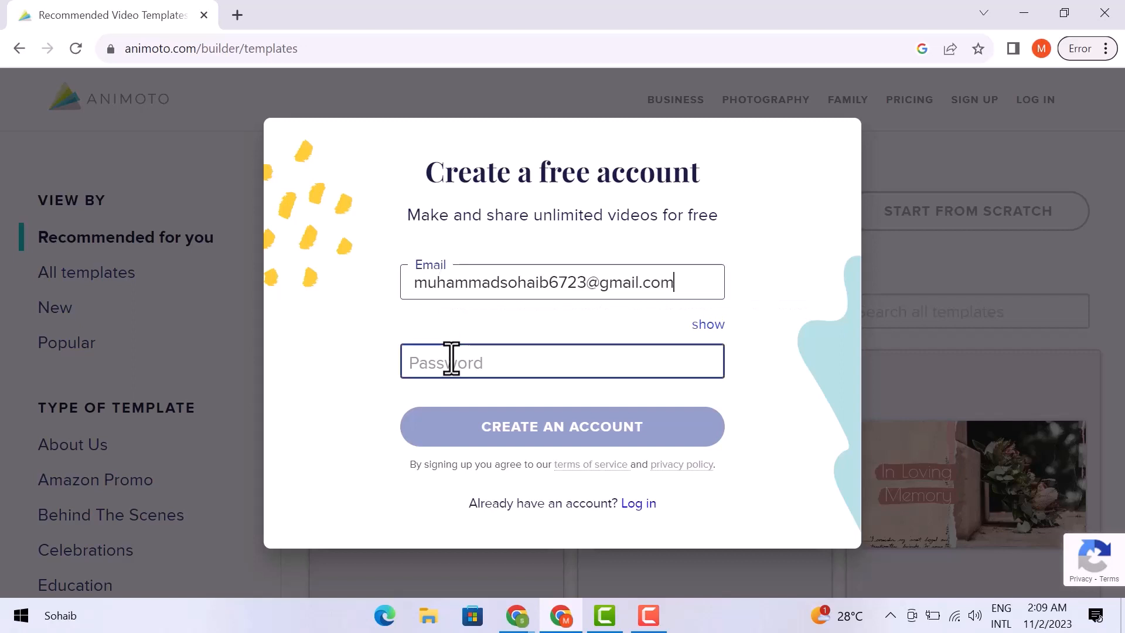
pyautogui.write('•••••••')
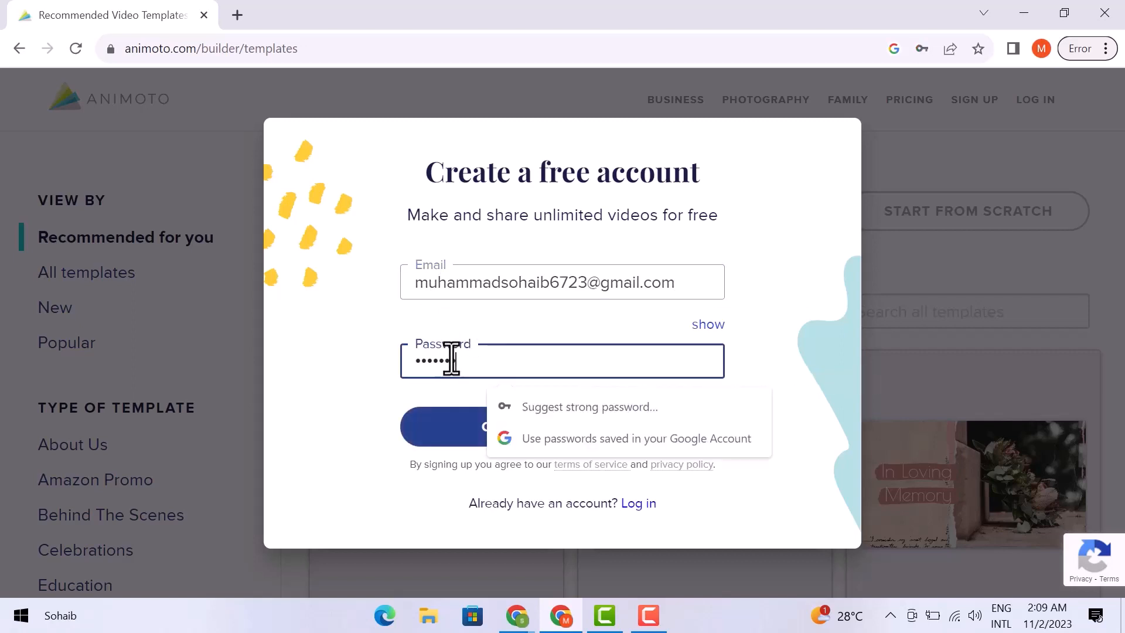
pyautogui.click(476, 427)
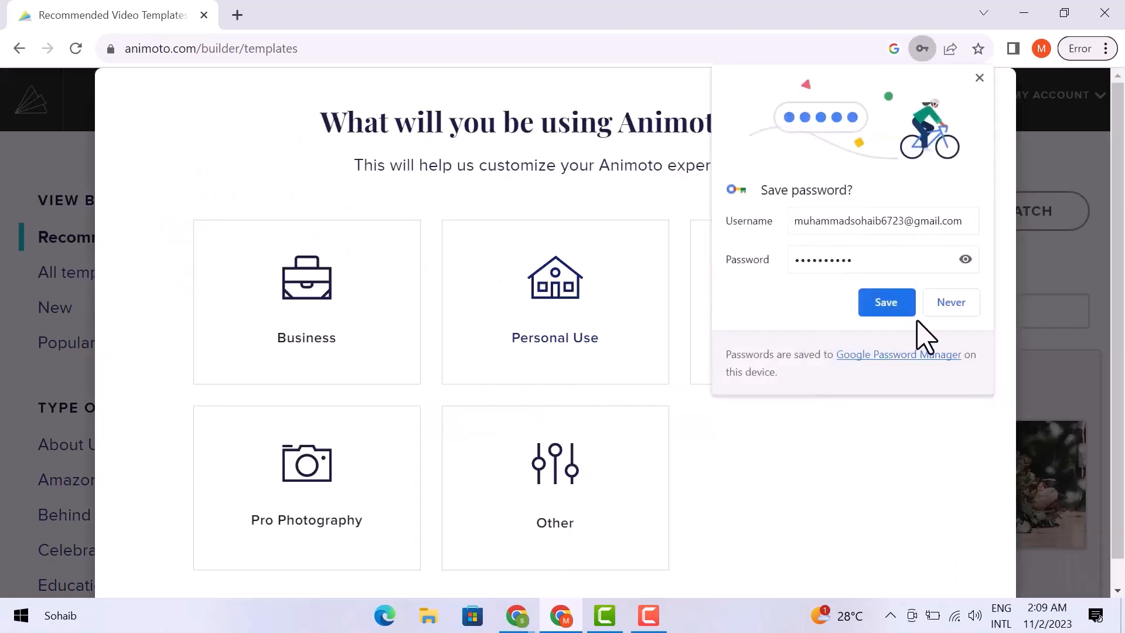
# Decline Chrome's offer to save the password and choose Personal Use as the account's purpose
pyautogui.click(944, 306)
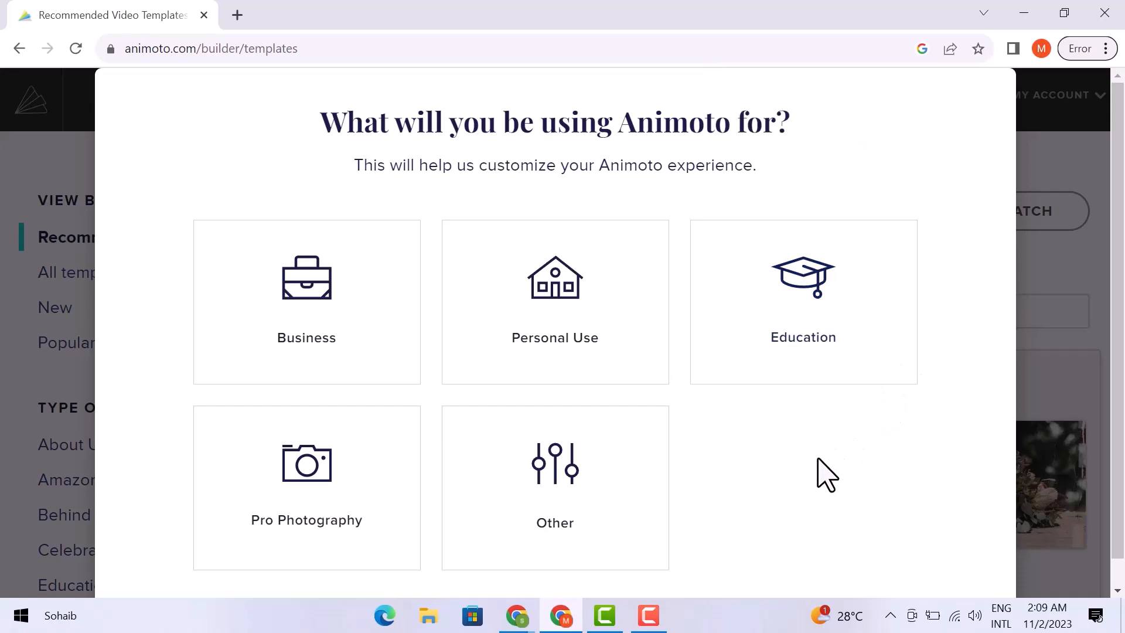
pyautogui.click(574, 351)
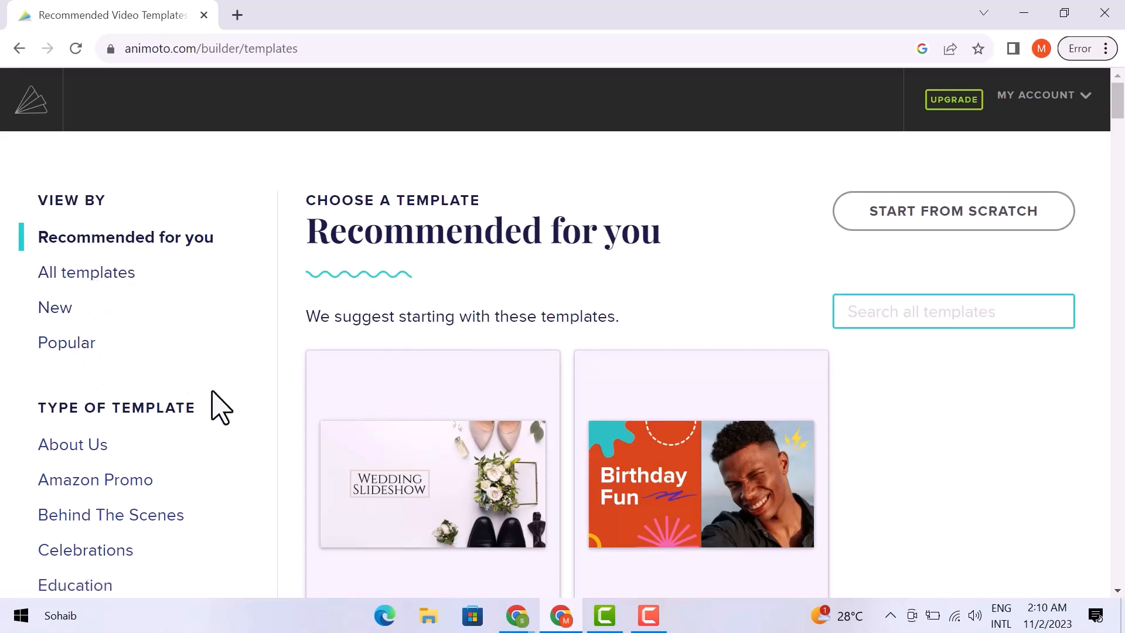
# Browse the Recommended for you templates and open the Birthday Fun template's detail page
pyautogui.scroll(-3, 211, 398)
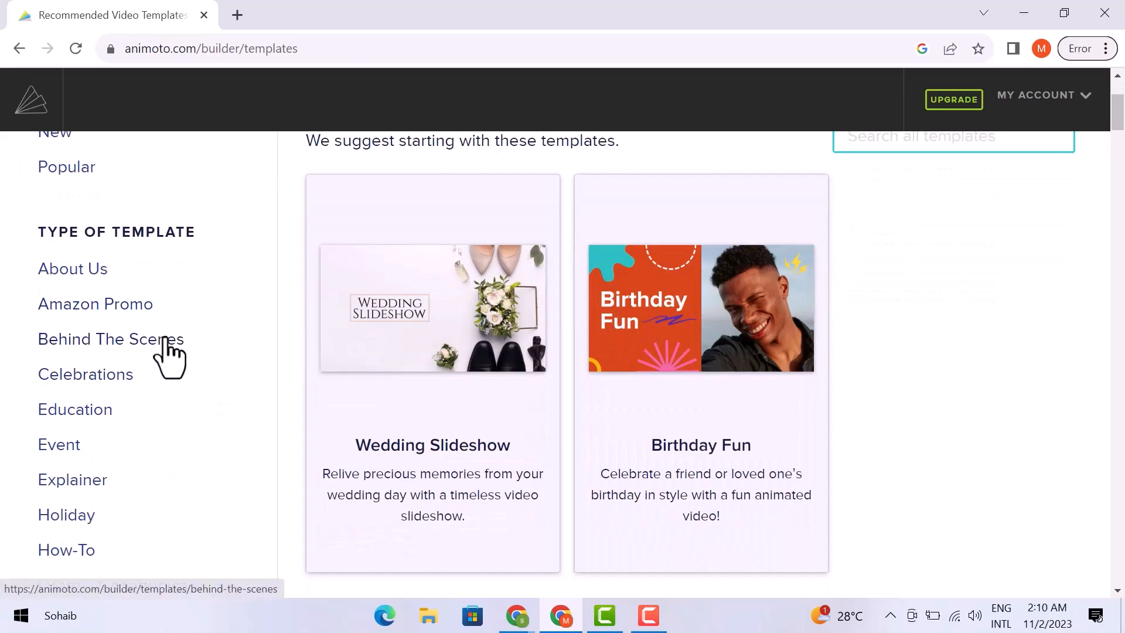
pyautogui.scroll(-10, 167, 346)
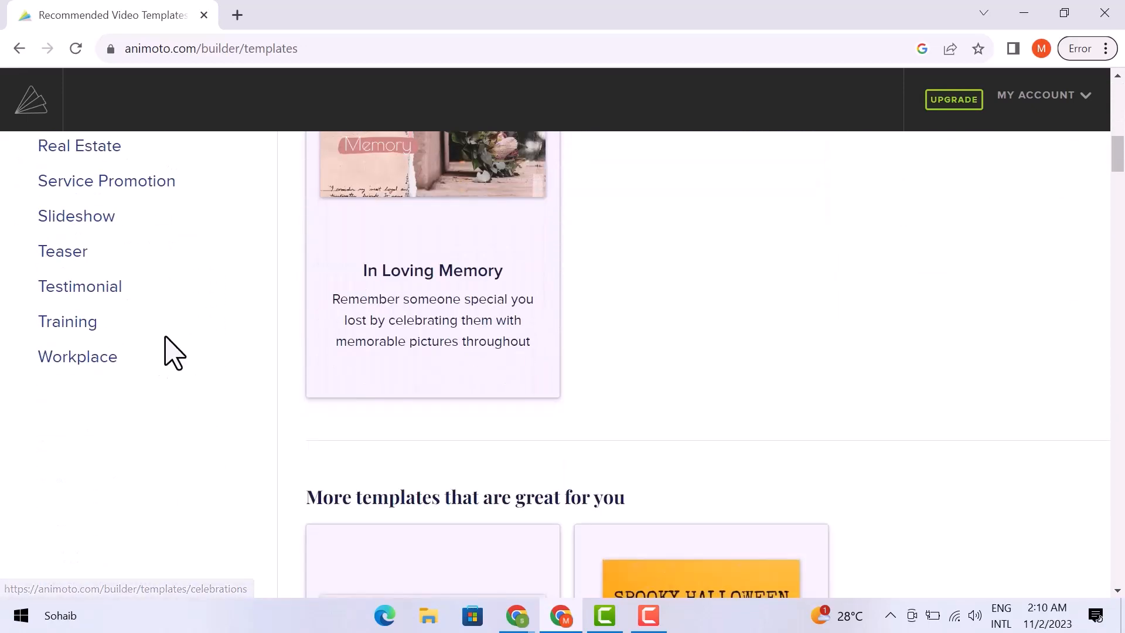
pyautogui.scroll(-3, 167, 353)
pyautogui.scroll(15, 173, 352)
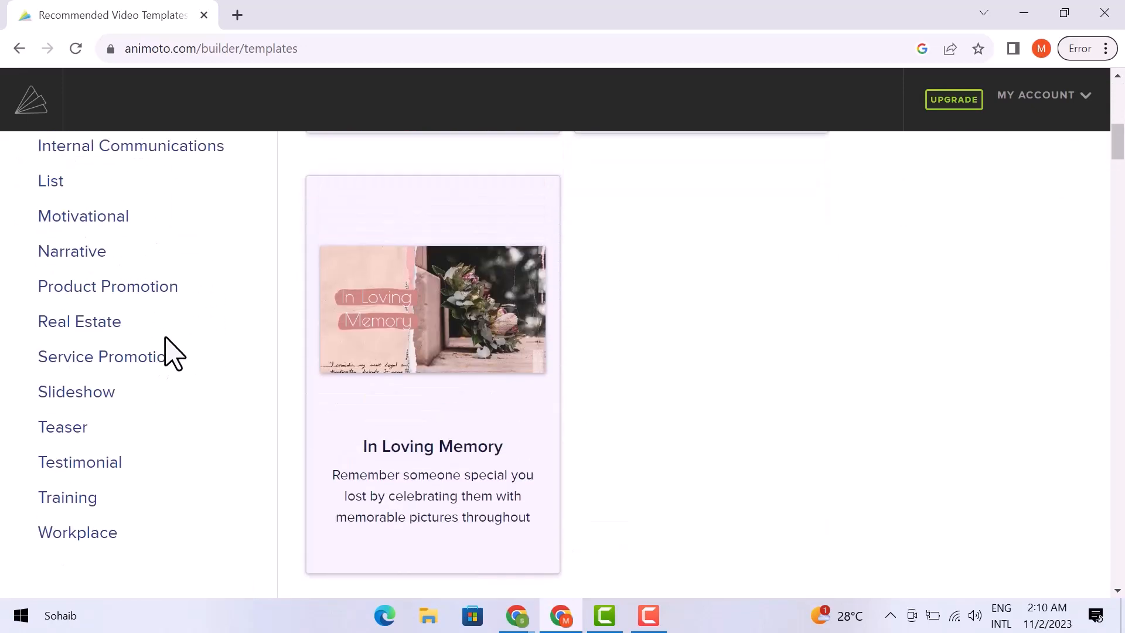
pyautogui.scroll(2, 166, 345)
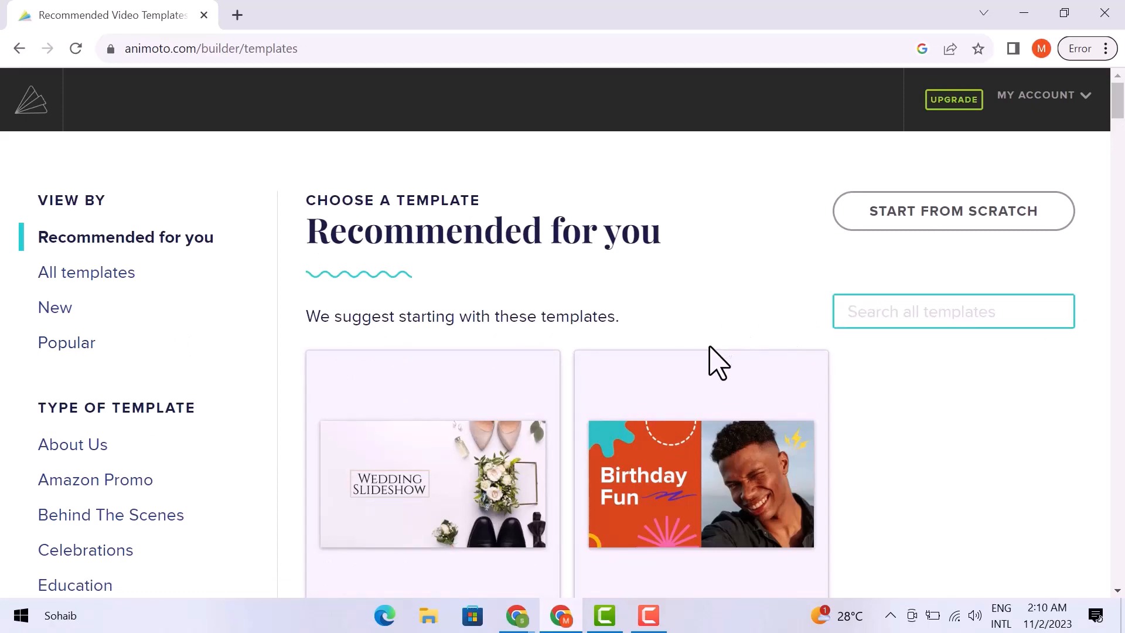
pyautogui.scroll(-9, 718, 363)
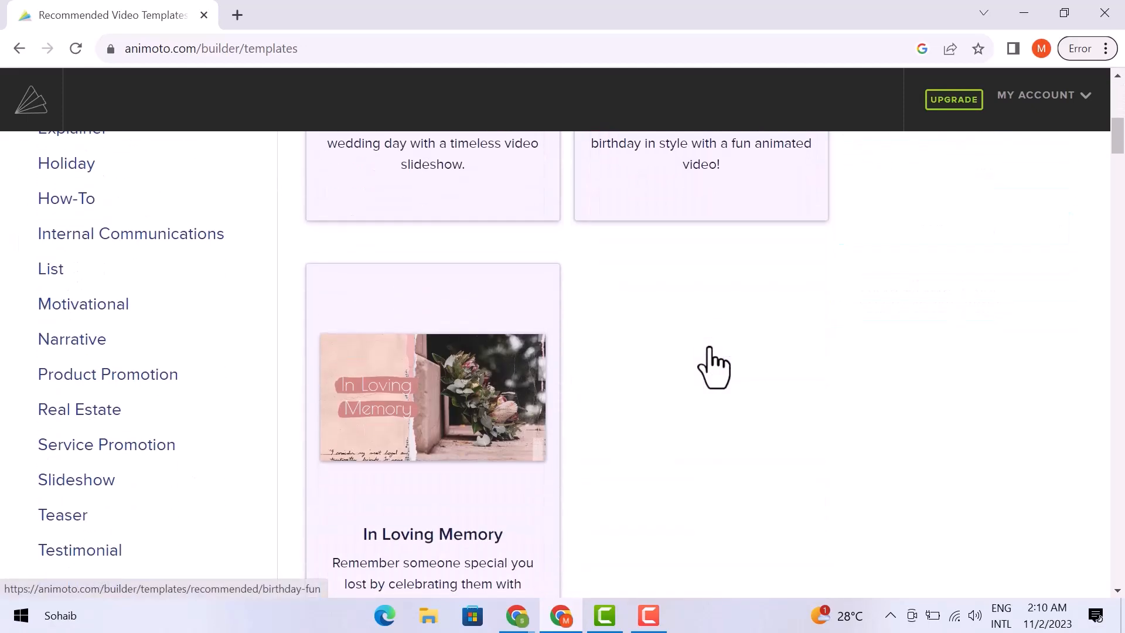
pyautogui.moveTo(521, 407)
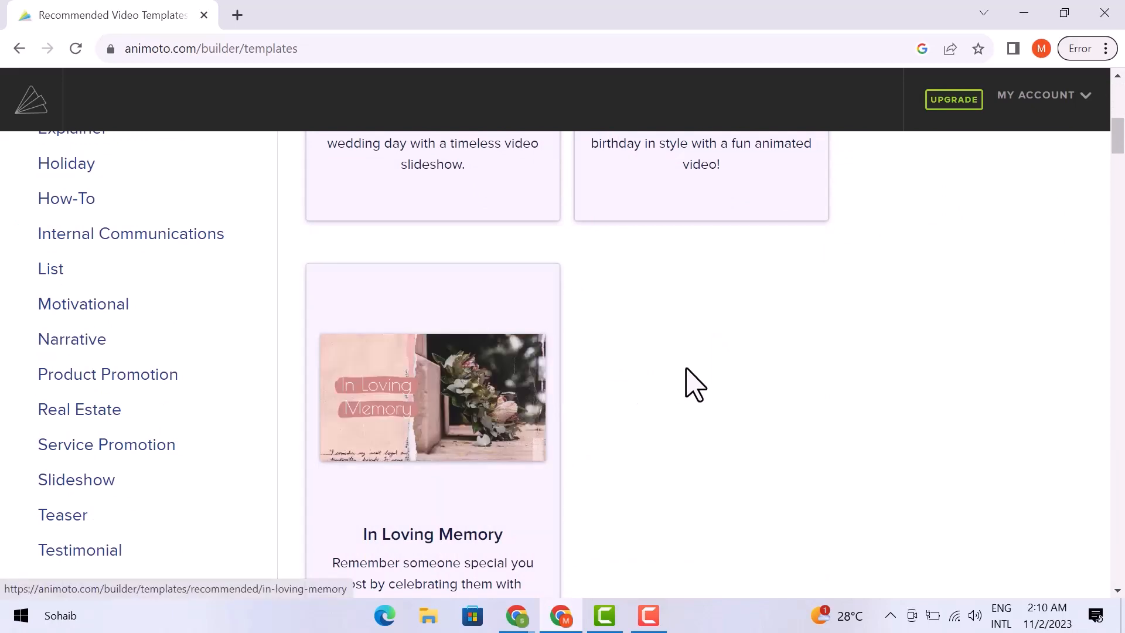
pyautogui.scroll(9, 736, 377)
pyautogui.click(706, 484)
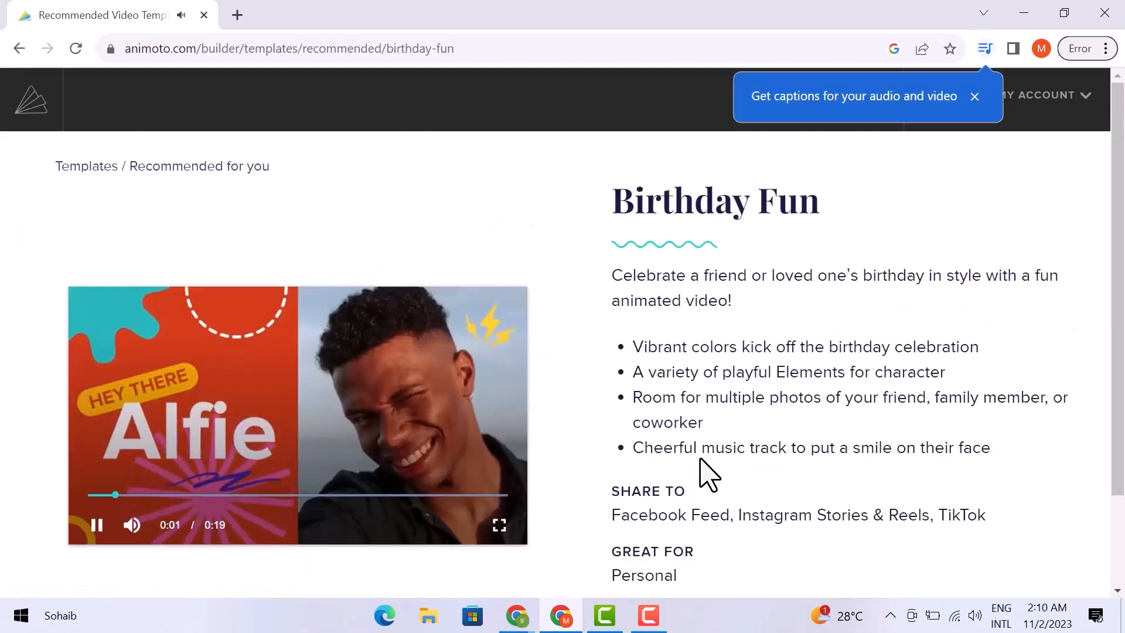
# Choose the Birthday Fun template to start a new video in the builder
pyautogui.scroll(-2, 706, 460)
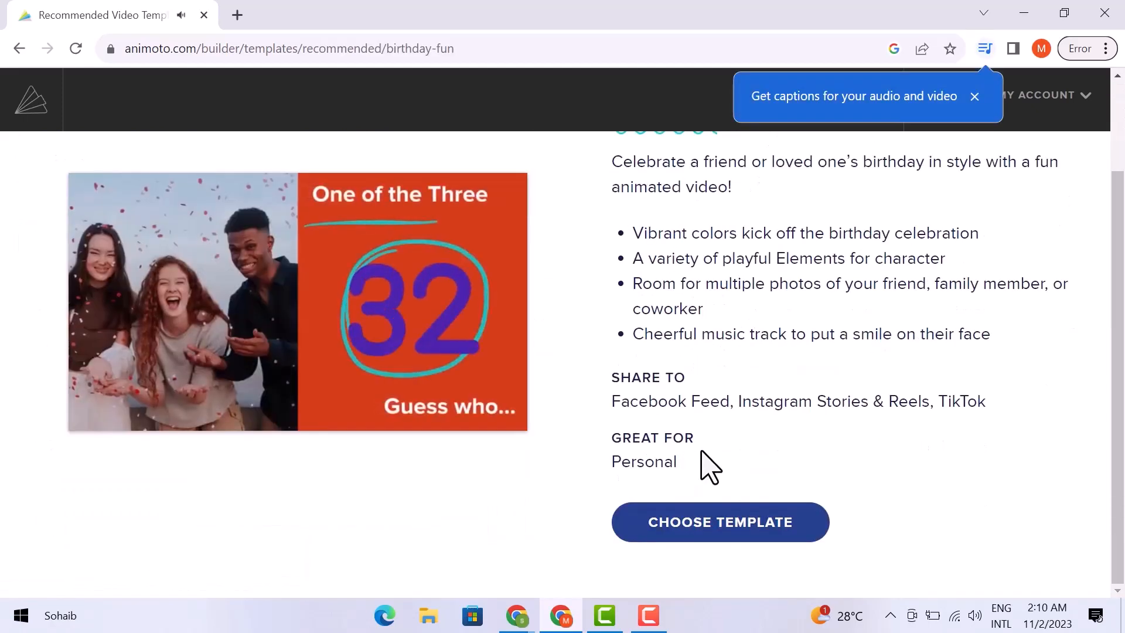
pyautogui.click(710, 519)
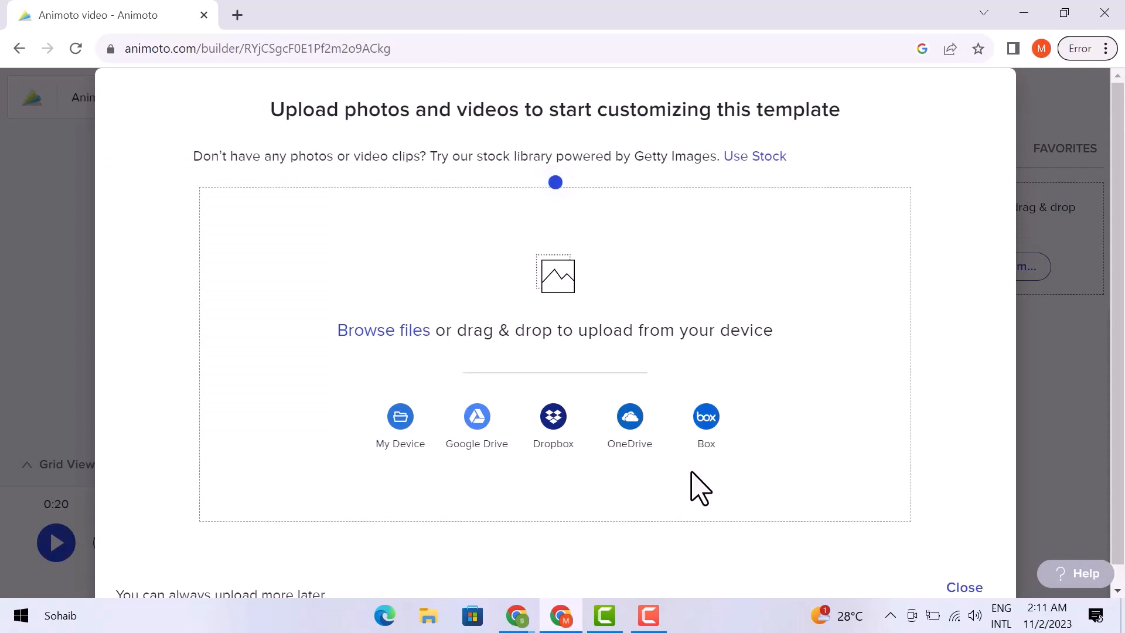
# Upload 123.jpg from Downloads and delete the smiling man's photo from the first scene
pyautogui.click(400, 422)
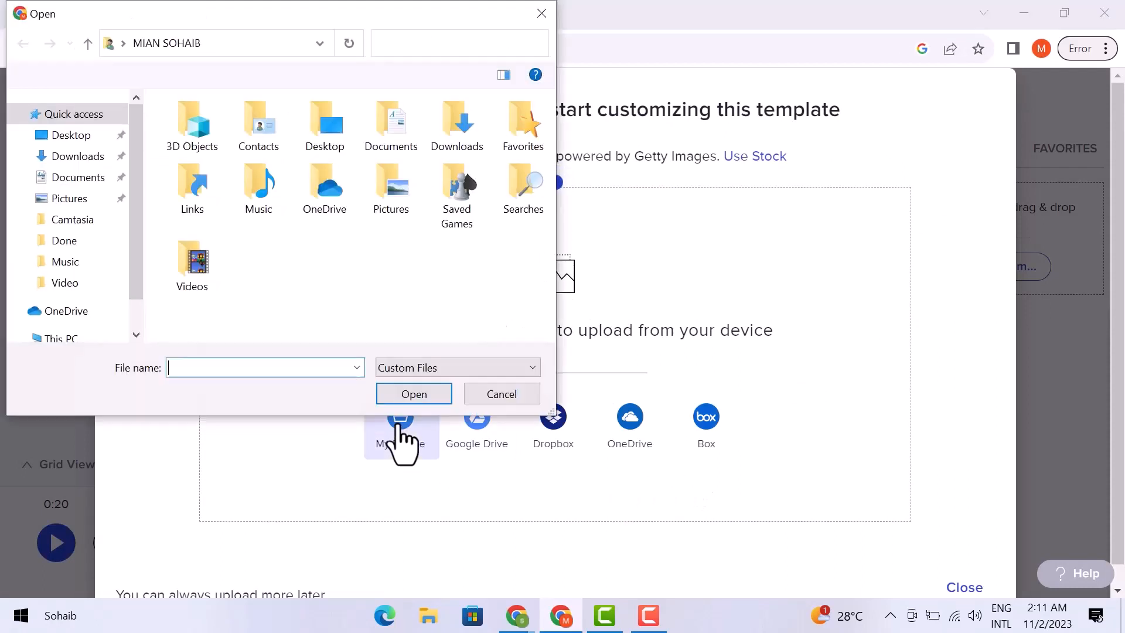
pyautogui.click(75, 158)
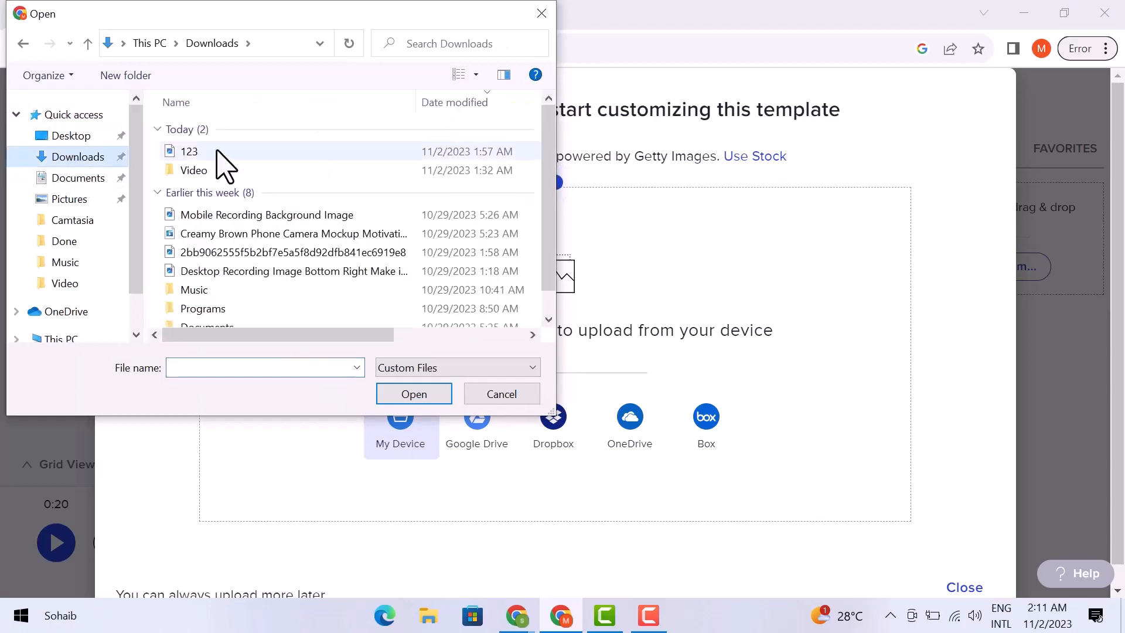
pyautogui.click(216, 154)
pyautogui.click(404, 400)
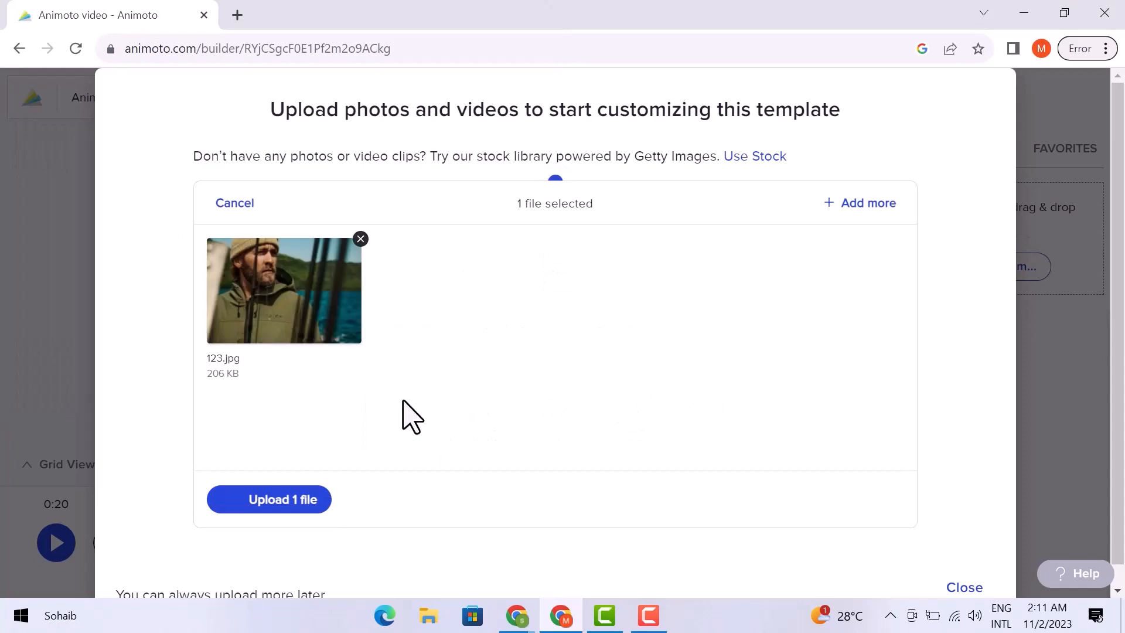
pyautogui.click(315, 499)
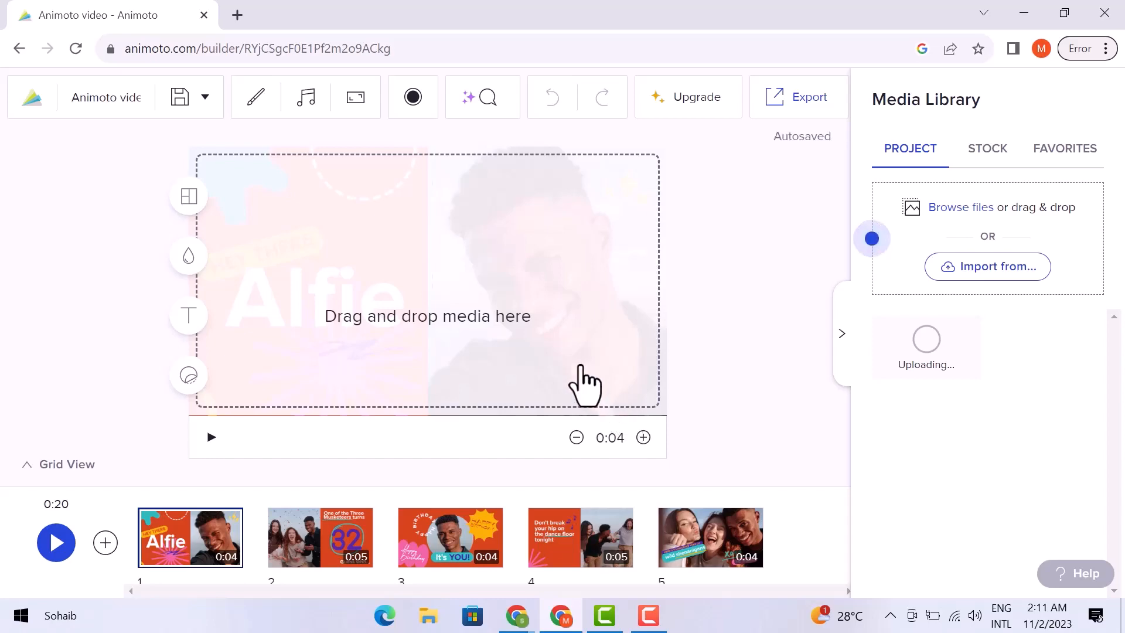
pyautogui.click(539, 227)
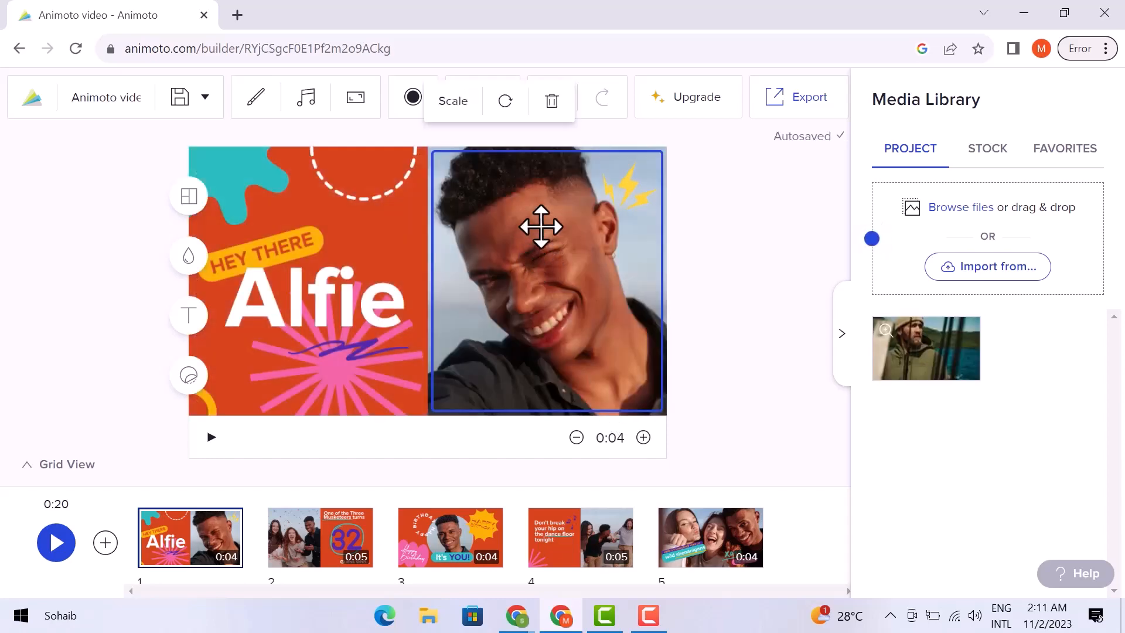
pyautogui.click(551, 102)
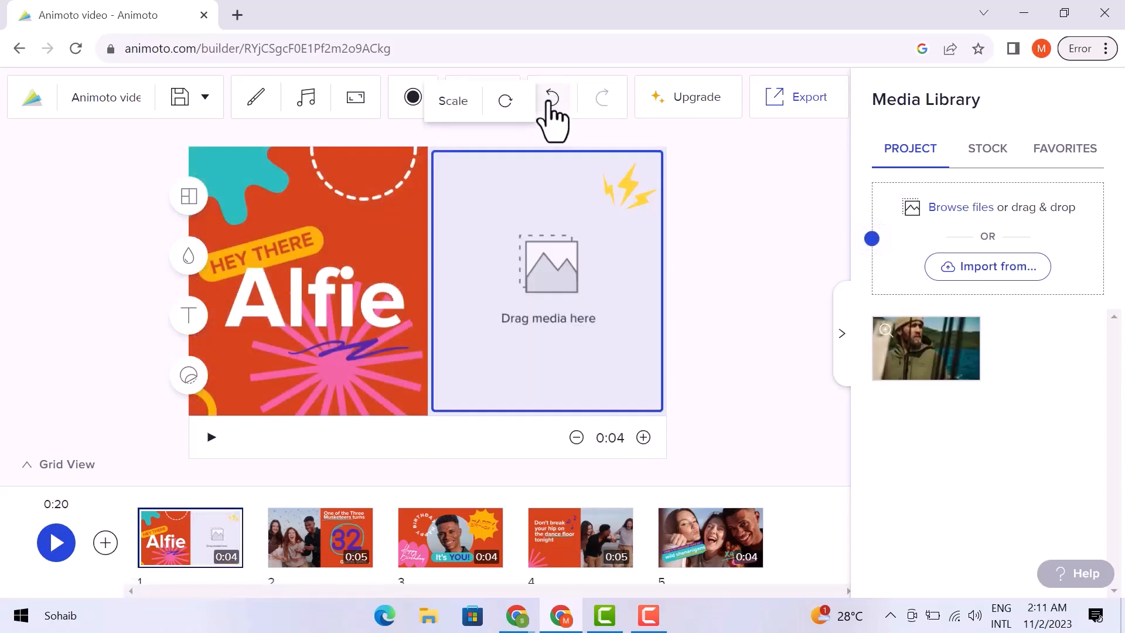
# Rotate the empty slot back upright, enlarge it slightly, then drag 123.jpg from Media Library into it
pyautogui.click(504, 101)
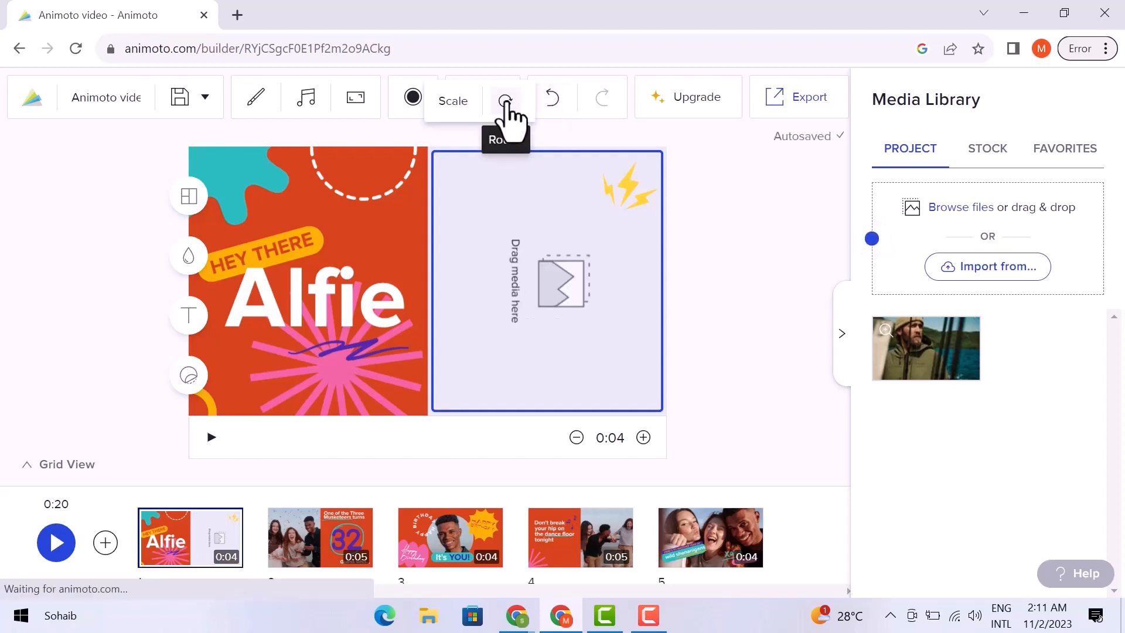
pyautogui.click(505, 101)
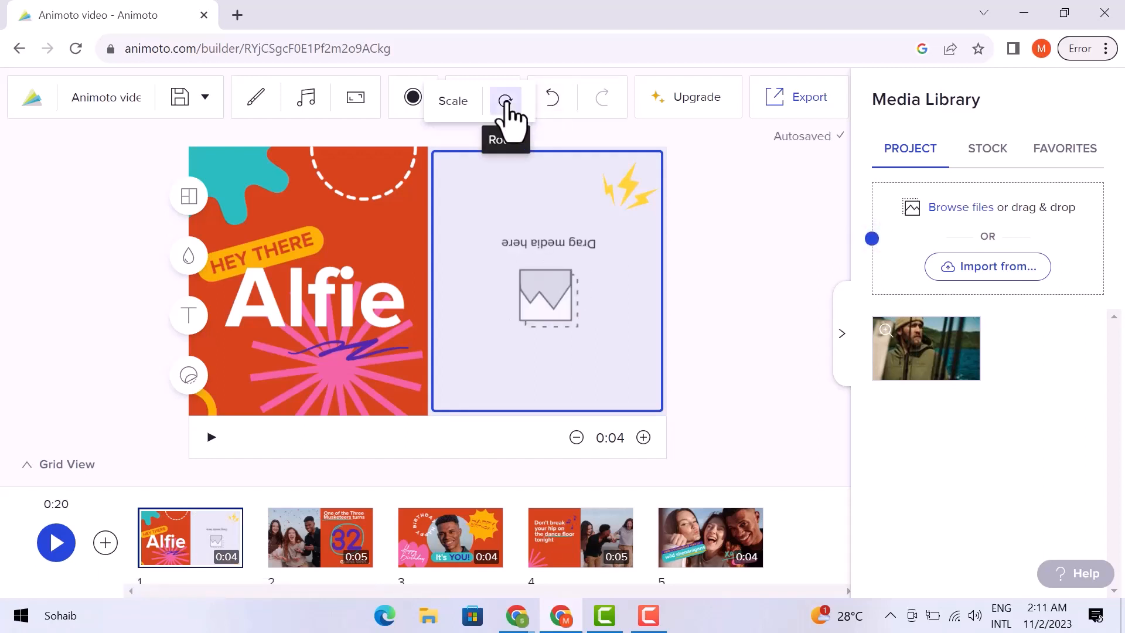
pyautogui.click(505, 100)
pyautogui.click(505, 101)
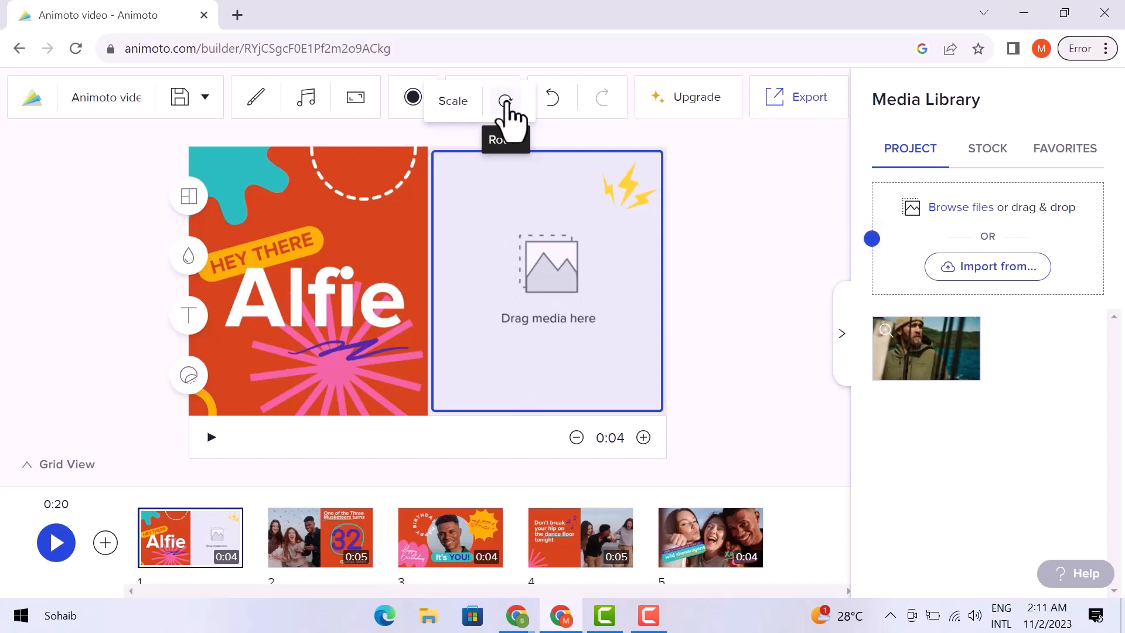
pyautogui.click(453, 102)
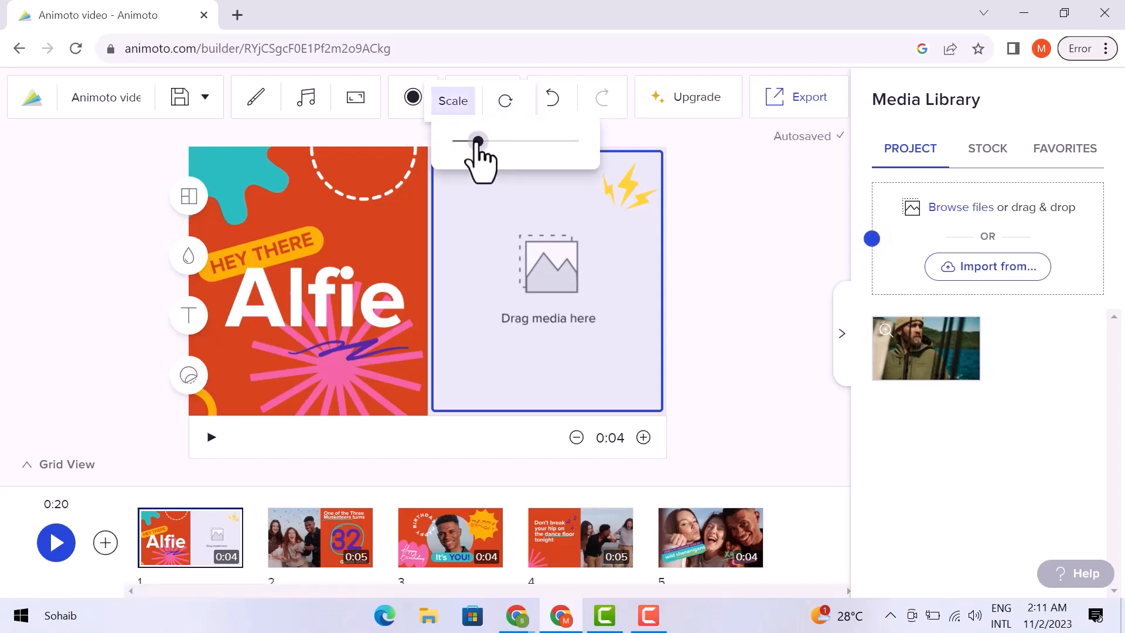
pyautogui.moveTo(478, 142)
pyautogui.mouseDown()
pyautogui.moveTo(509, 142)
pyautogui.moveTo(470, 142)
pyautogui.moveTo(480, 142)
pyautogui.mouseUp()
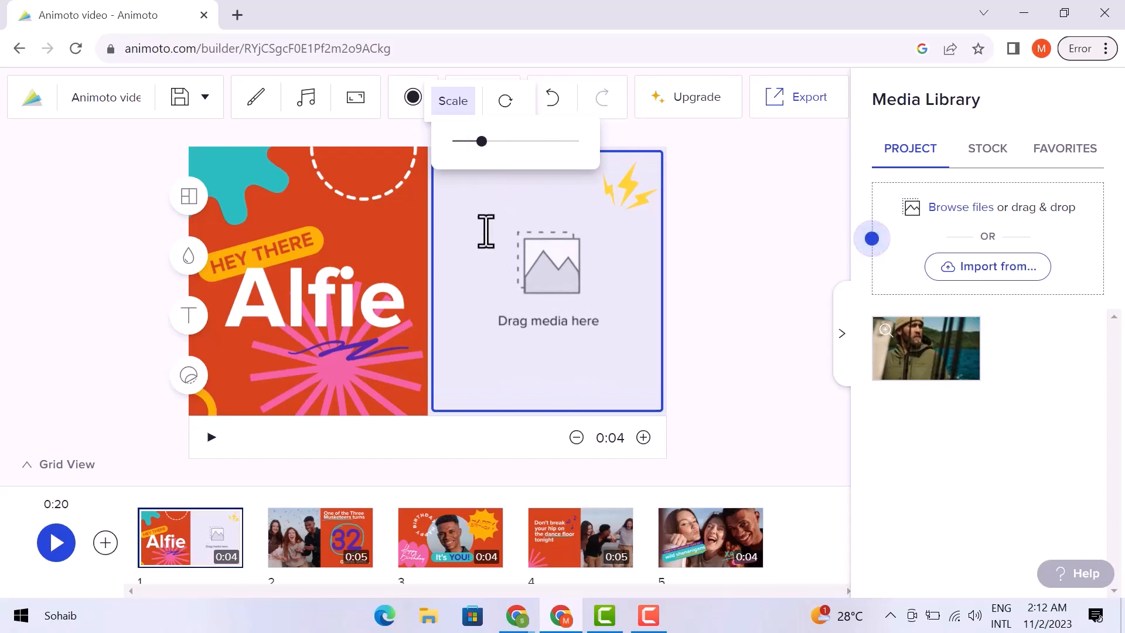
pyautogui.click(743, 289)
pyautogui.moveTo(923, 351); pyautogui.dragTo(557, 293)
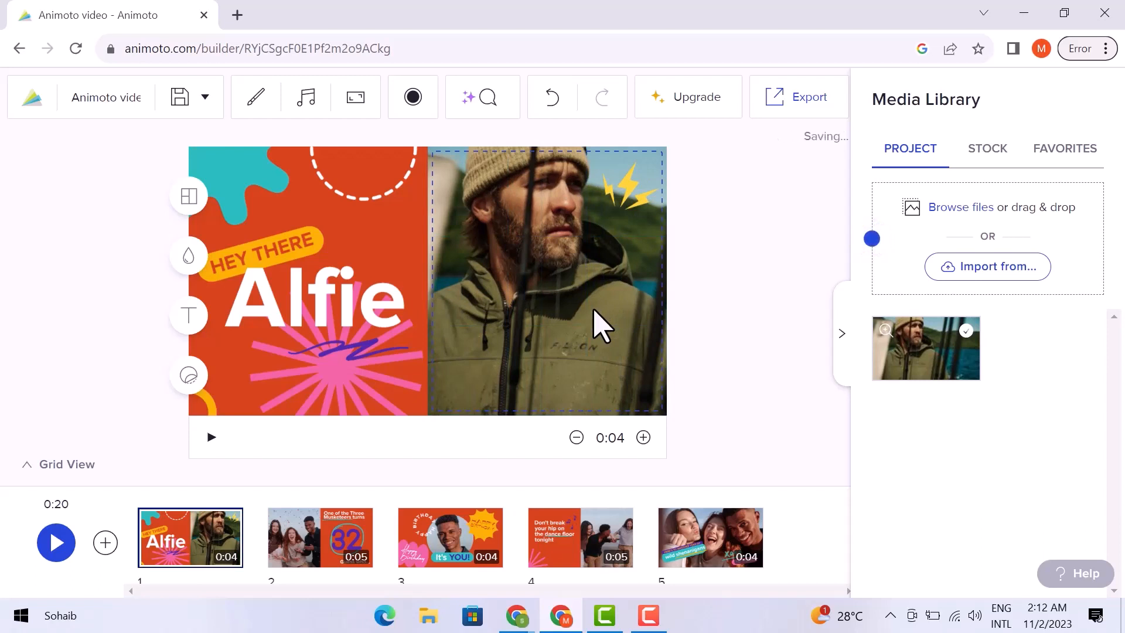
# Delete the Alfie and HEY THERE text layouts from the first scene
pyautogui.click(321, 296)
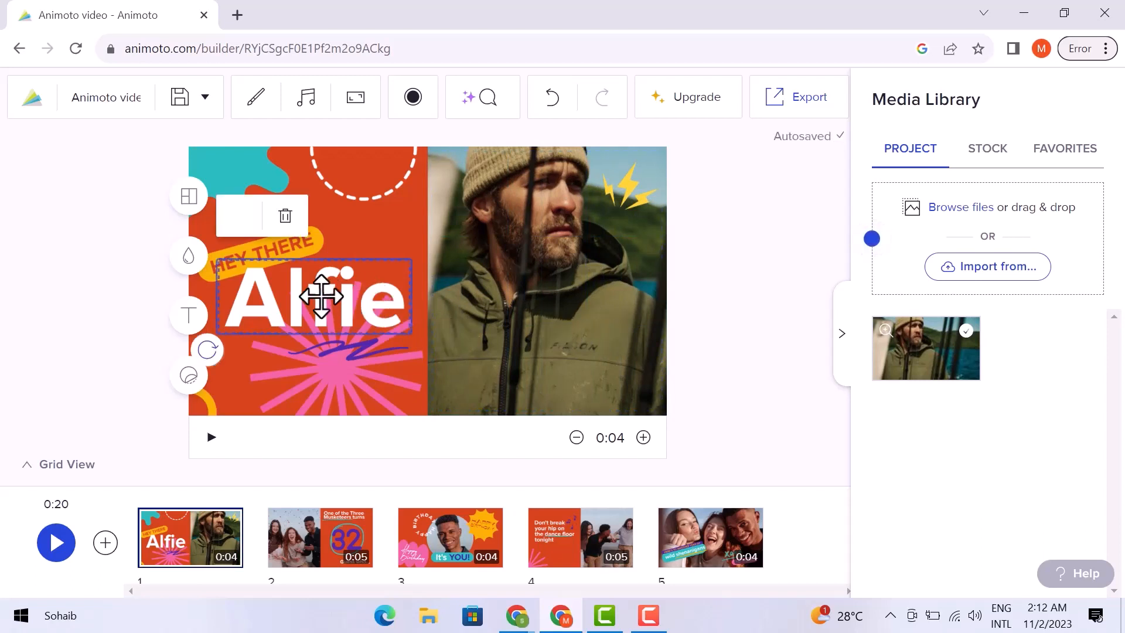
pyautogui.click(284, 216)
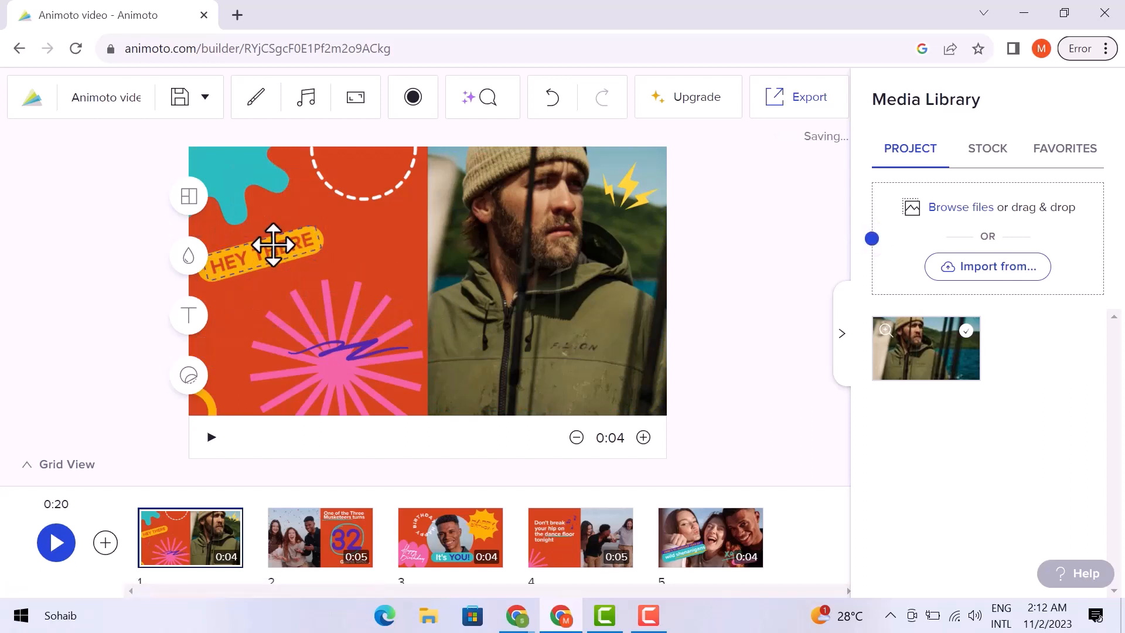
pyautogui.click(273, 245)
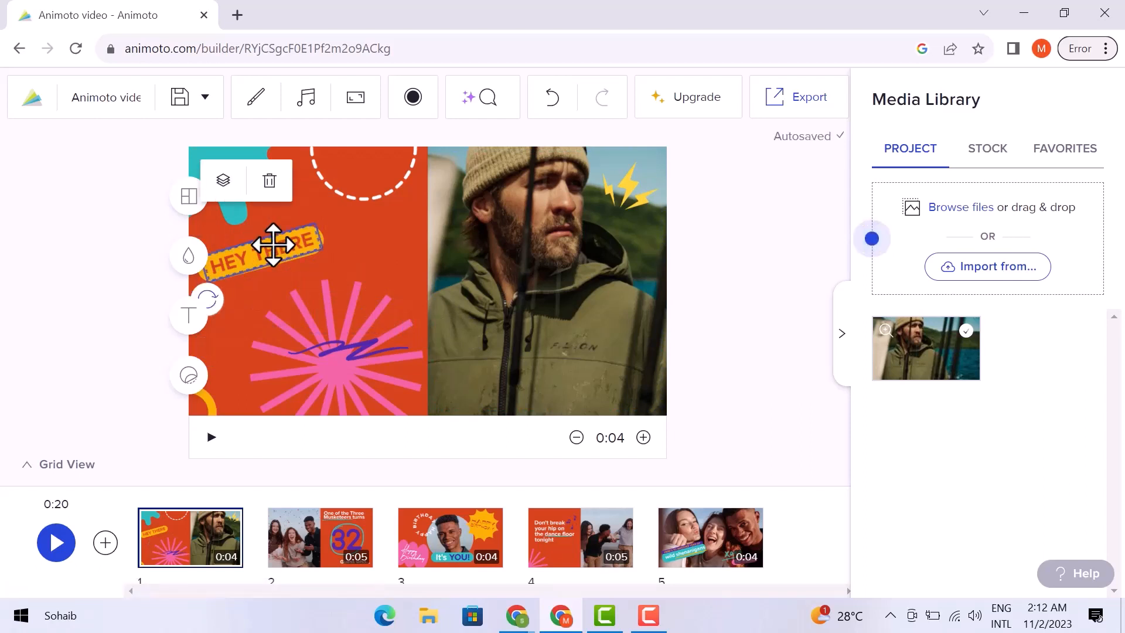
pyautogui.click(269, 181)
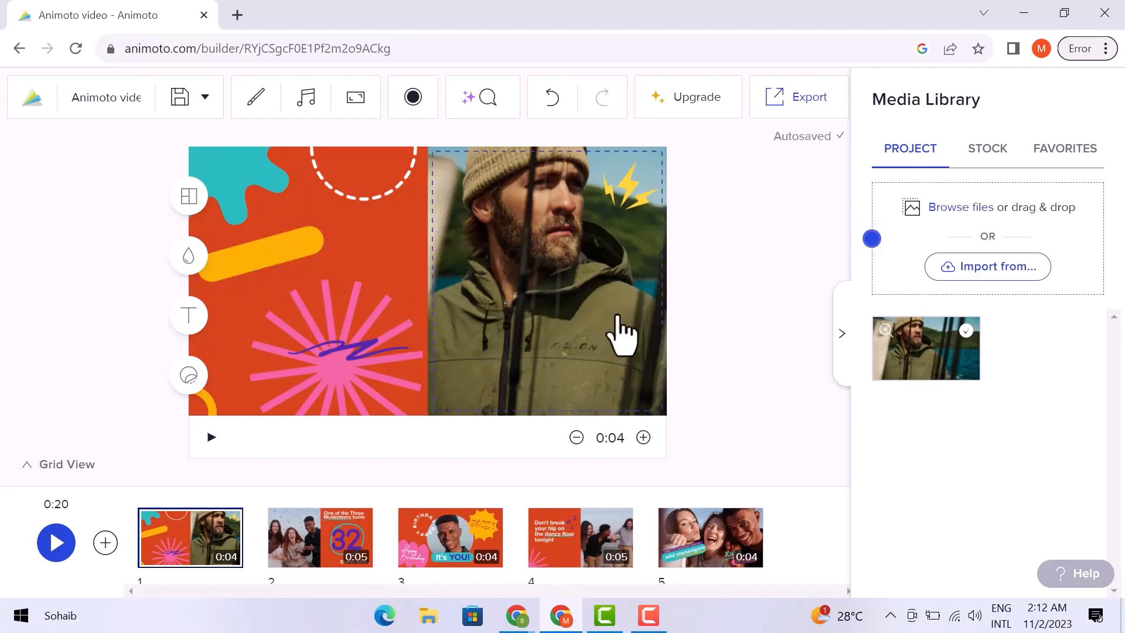
pyautogui.click(985, 151)
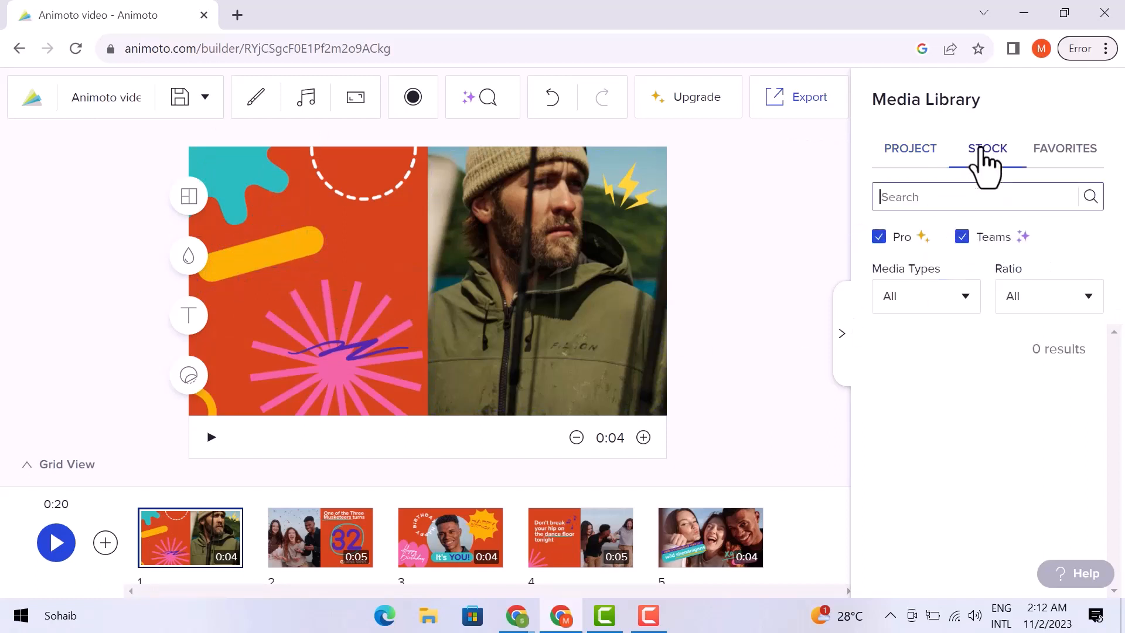
pyautogui.click(930, 199)
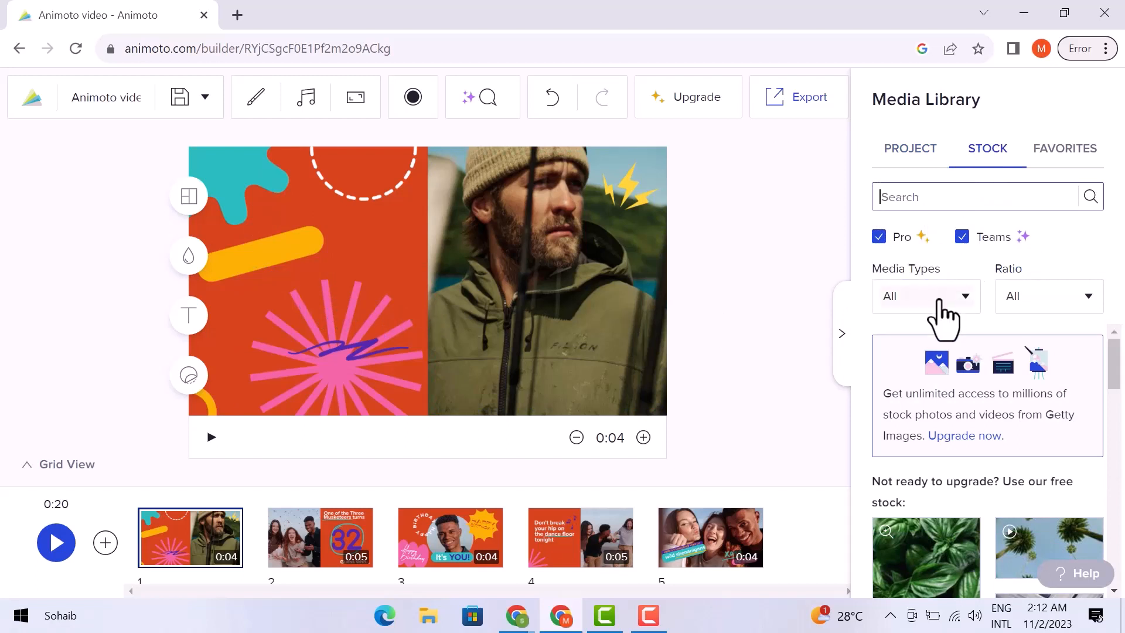
pyautogui.click(1054, 303)
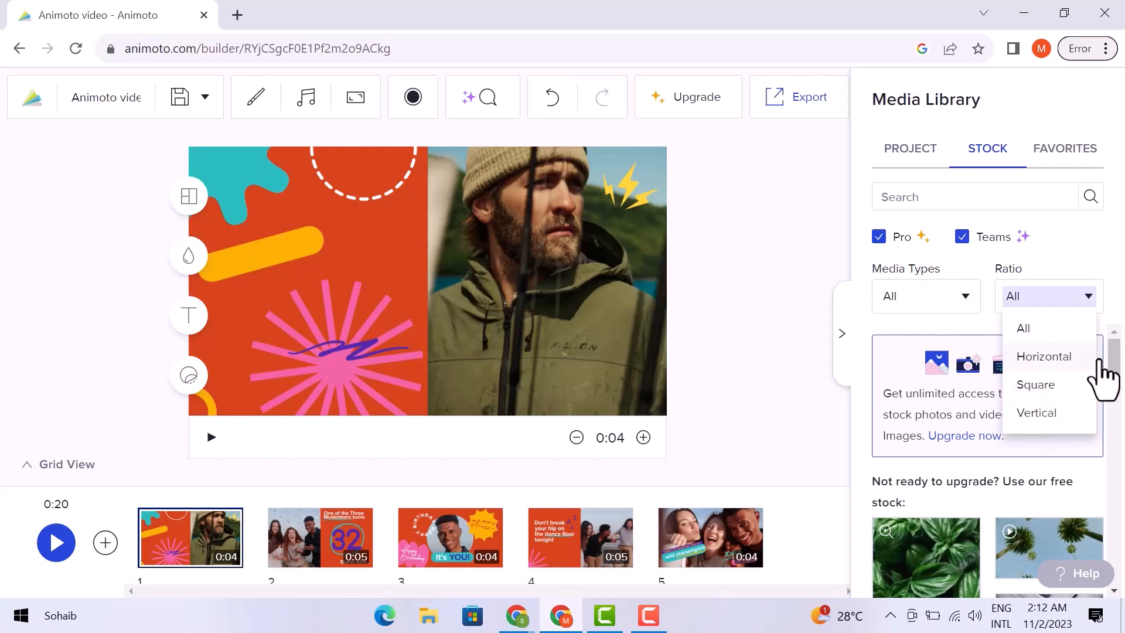
pyautogui.moveTo(1116, 381); pyautogui.dragTo(1112, 414)
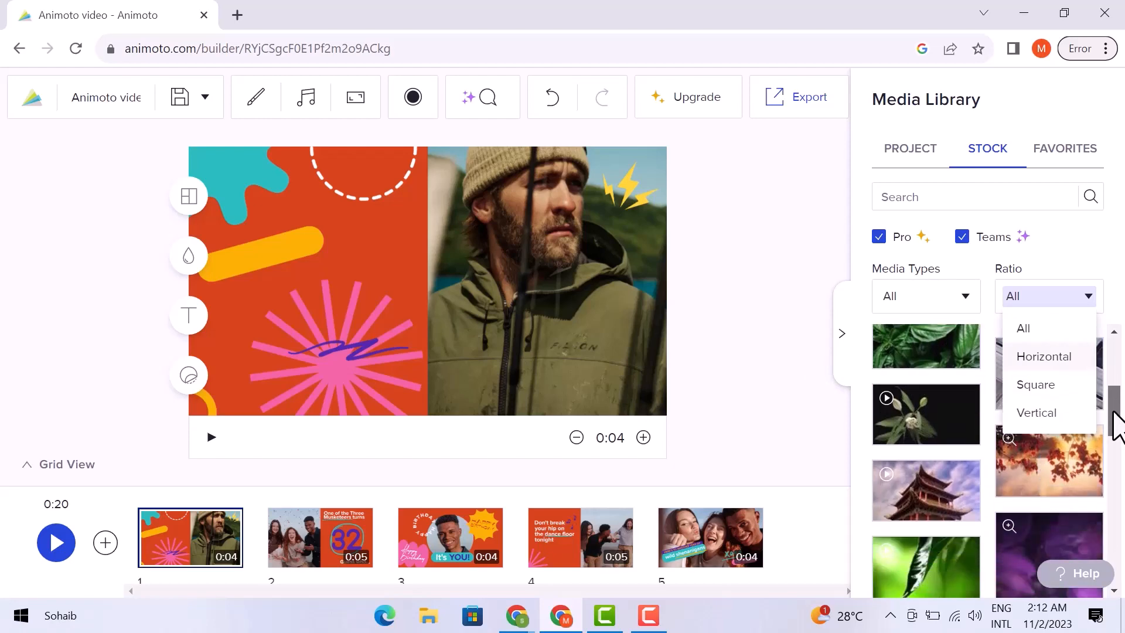
pyautogui.click(858, 328)
pyautogui.scroll(-10, 1033, 361)
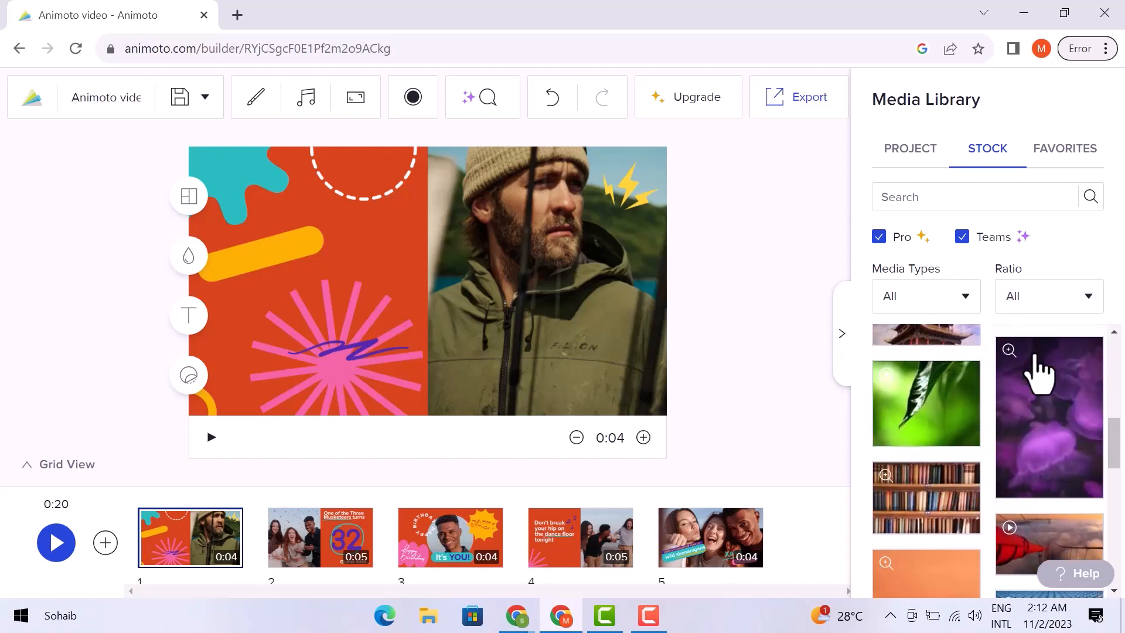
pyautogui.scroll(5, 1037, 375)
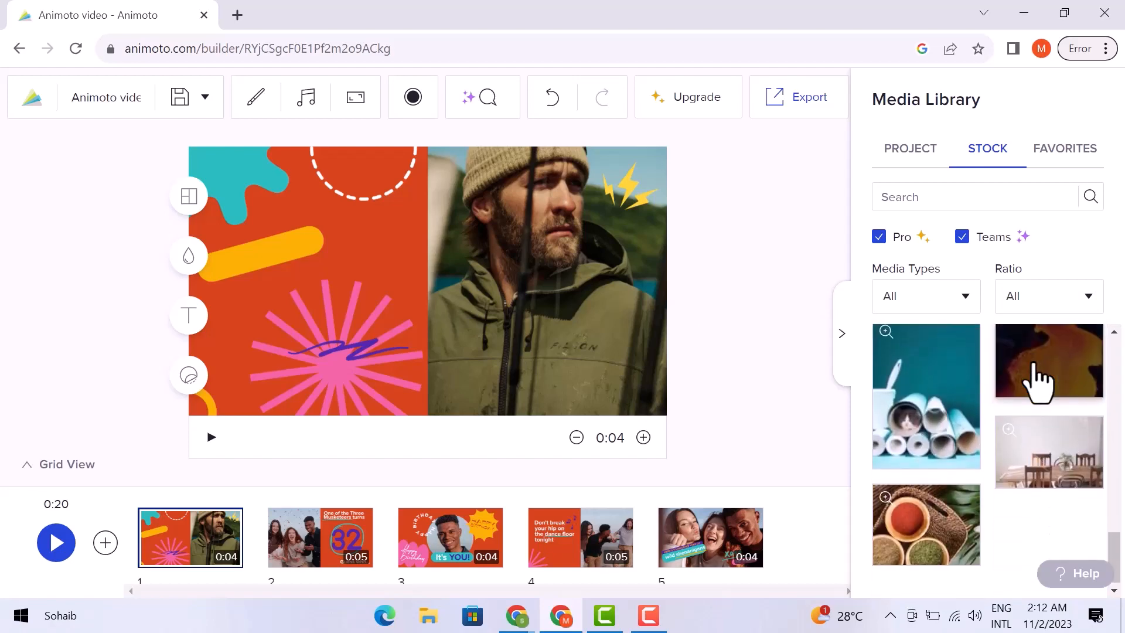
pyautogui.scroll(5, 1037, 375)
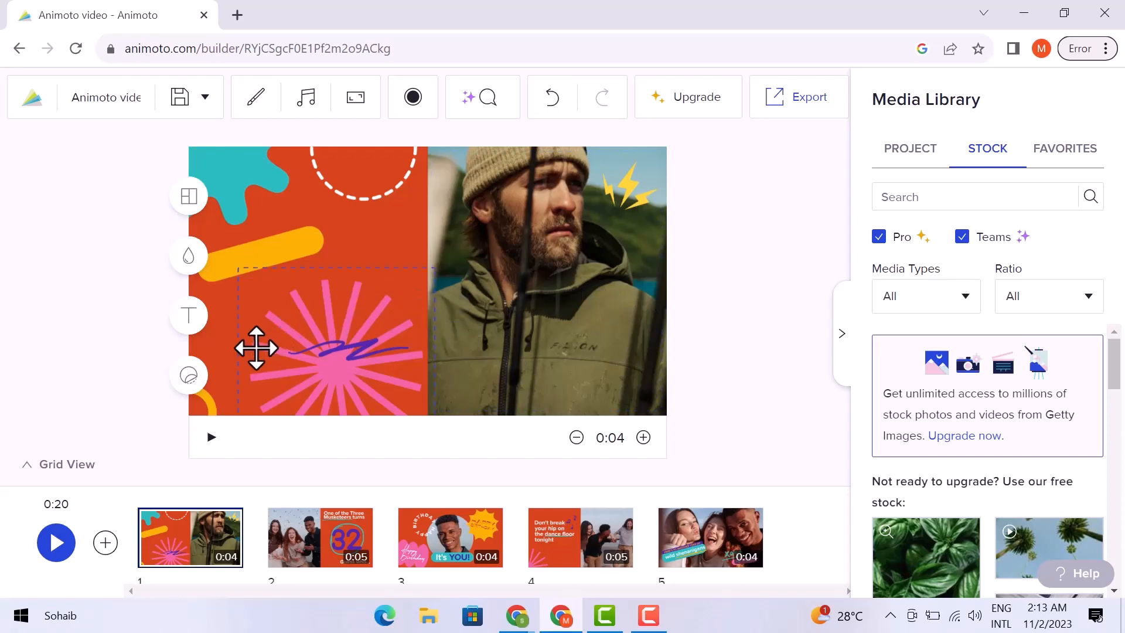
# Browse the Shapes and Abstract Forms elements, then show the title, subtitle and quote text options
pyautogui.click(190, 381)
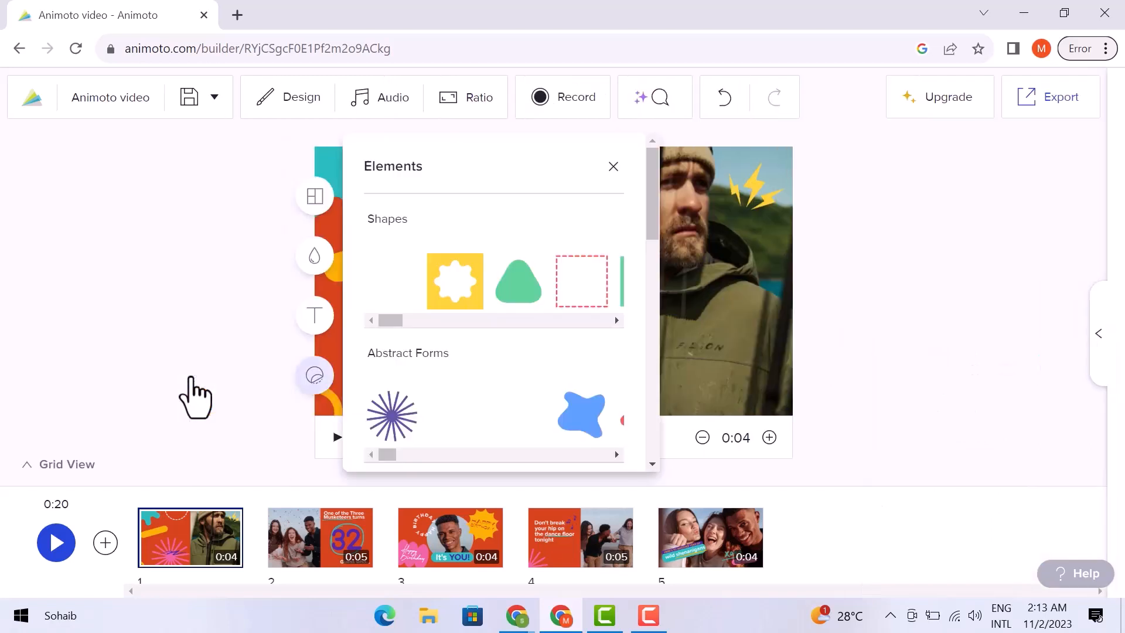
pyautogui.scroll(-9, 590, 296)
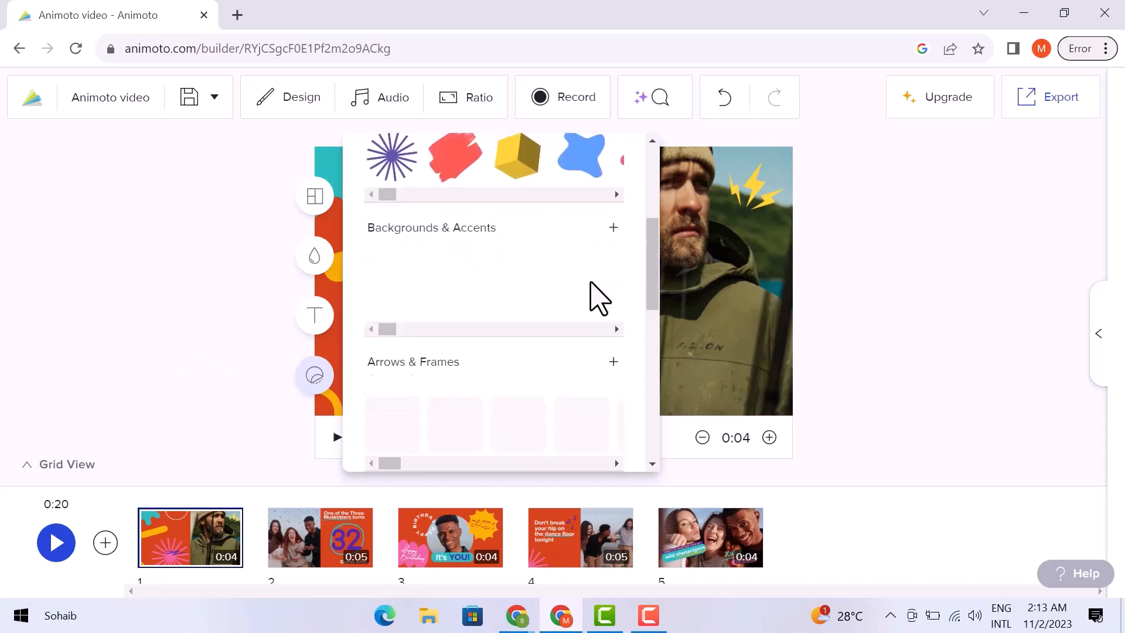
pyautogui.scroll(-2, 593, 296)
pyautogui.scroll(10, 595, 297)
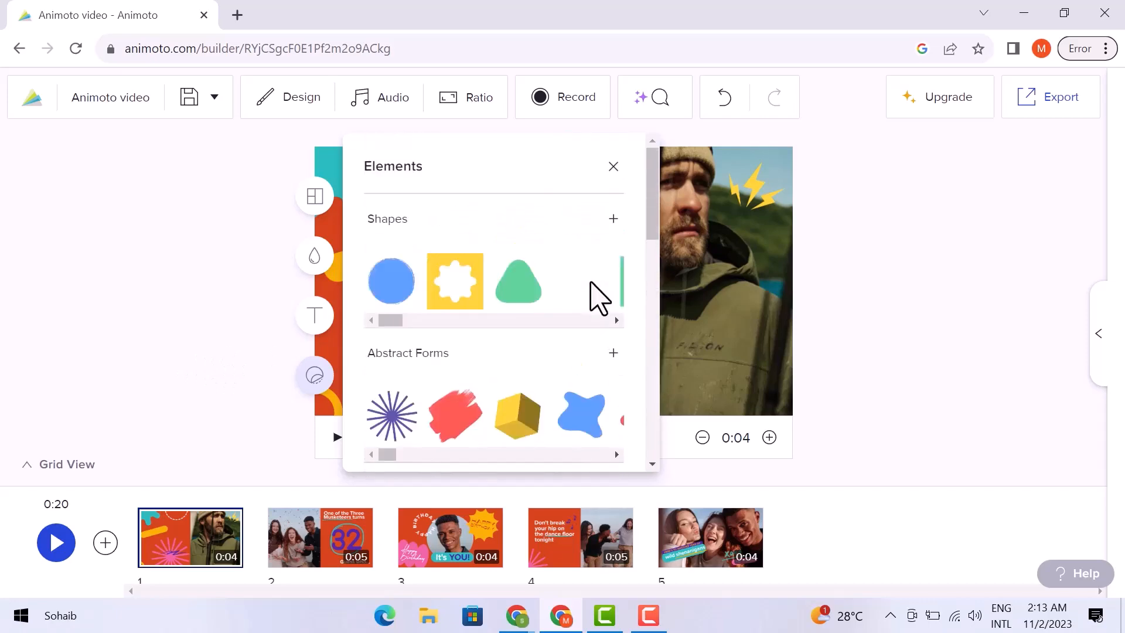
pyautogui.click(612, 166)
pyautogui.click(183, 319)
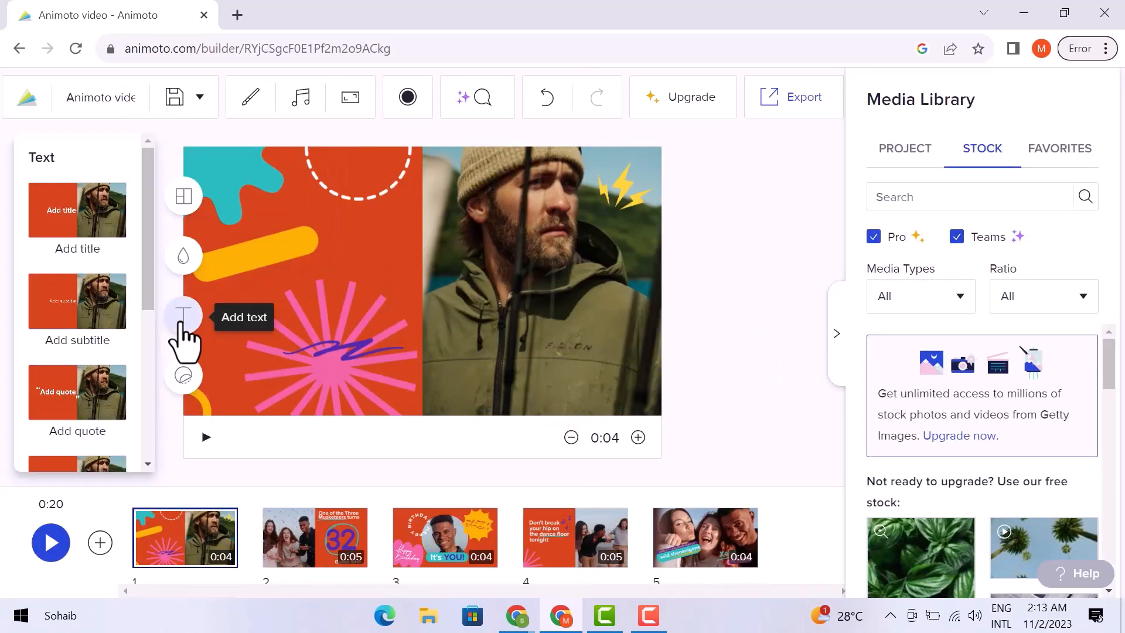
pyautogui.scroll(-5, 101, 296)
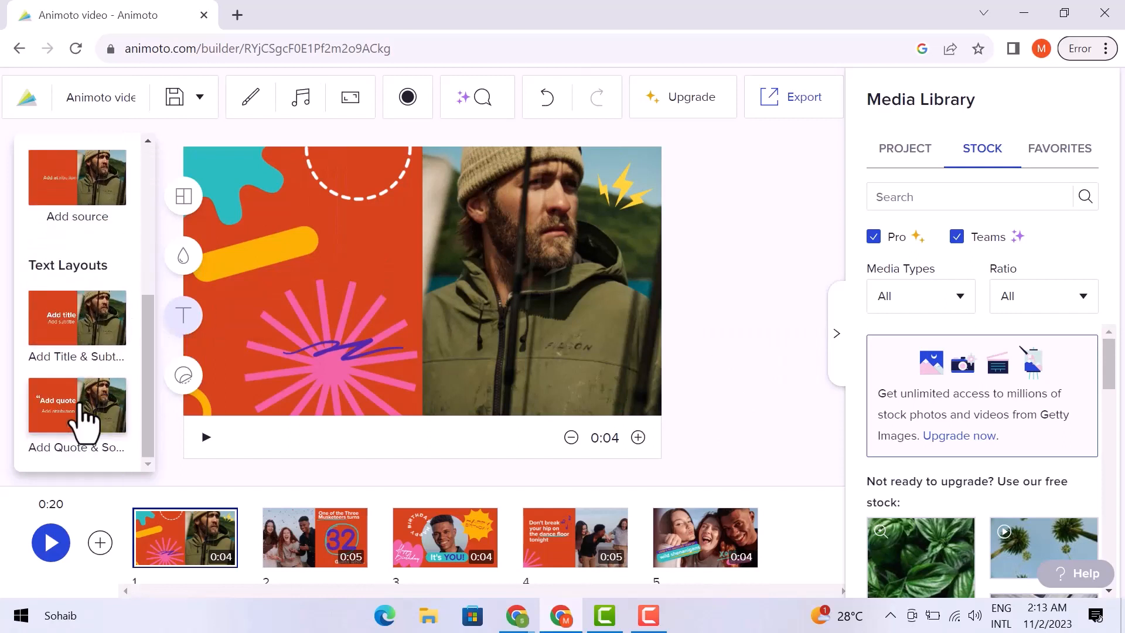
# Try navy and blue backgrounds, settle on coral, then show the scene's layout choices
pyautogui.click(183, 258)
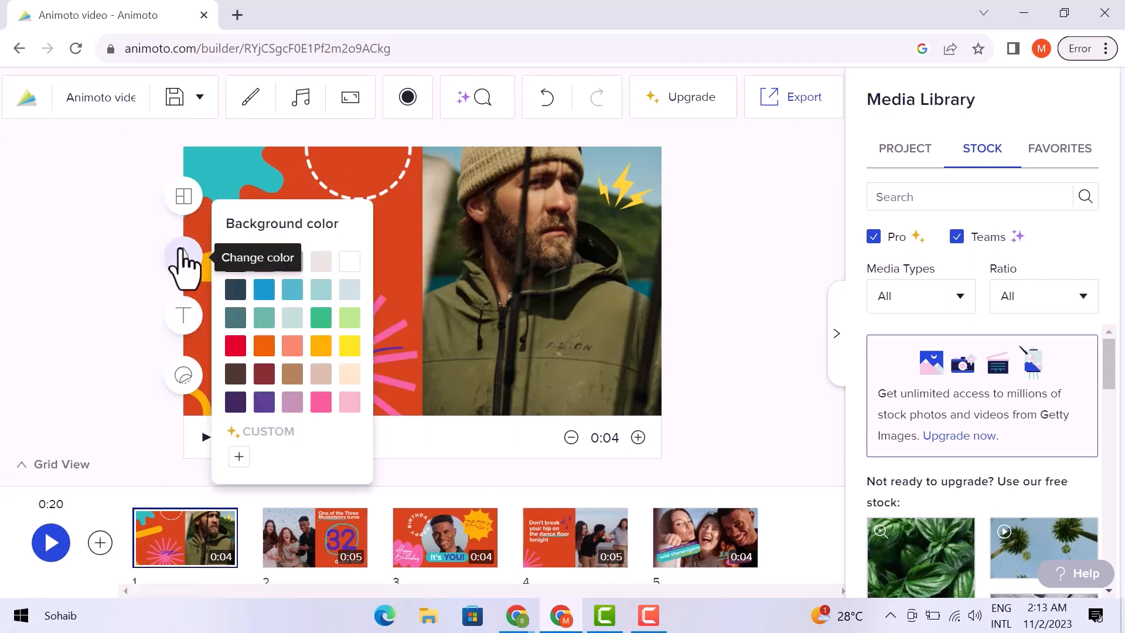
pyautogui.click(236, 291)
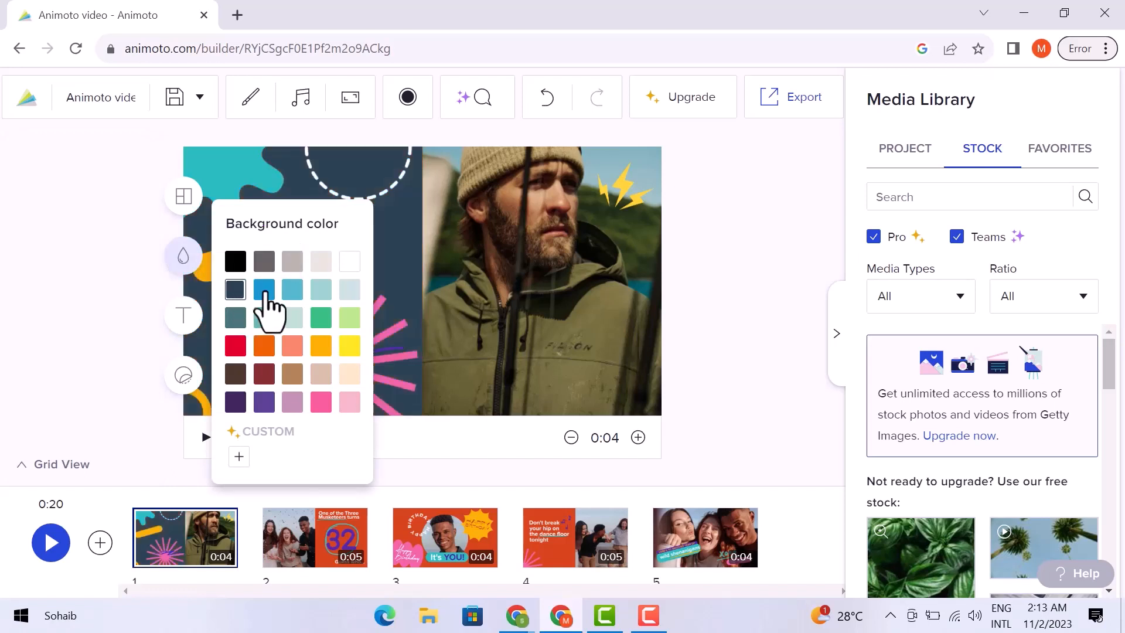
pyautogui.click(264, 291)
pyautogui.click(294, 288)
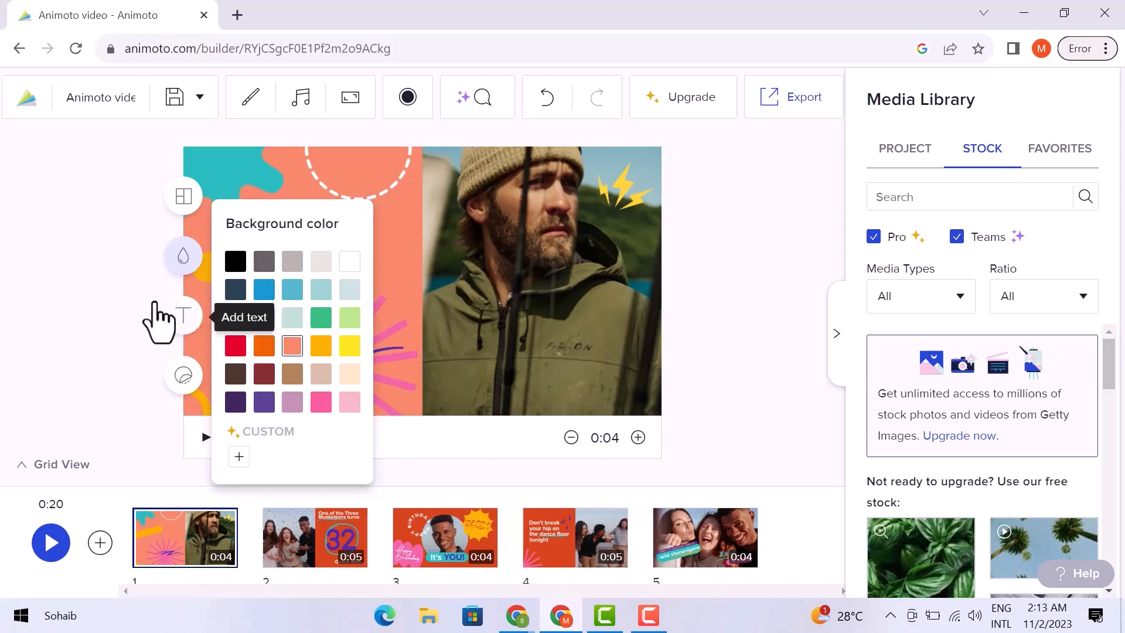
pyautogui.click(152, 252)
pyautogui.click(182, 202)
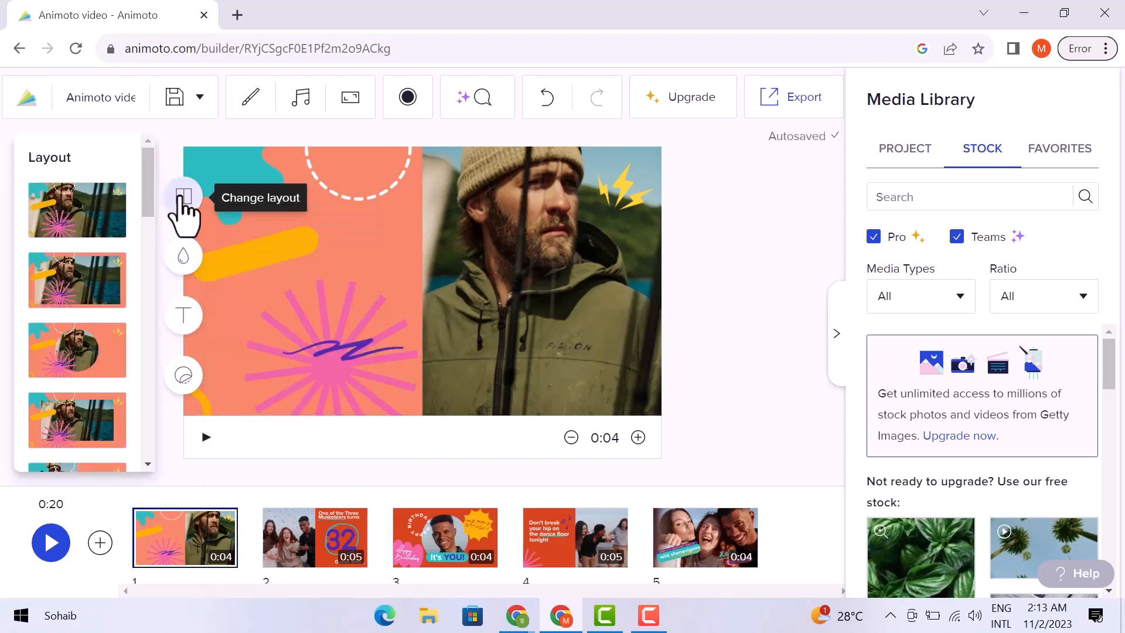
# Switch the first scene to the framed photo layout with coral border, then preview it
pyautogui.click(104, 223)
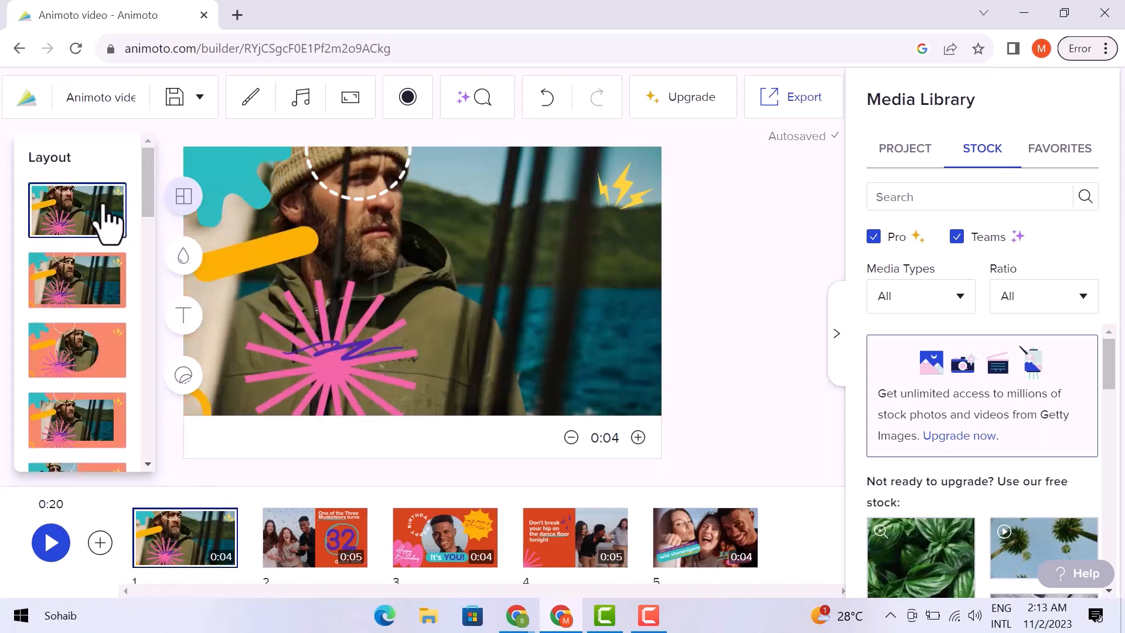
pyautogui.click(91, 287)
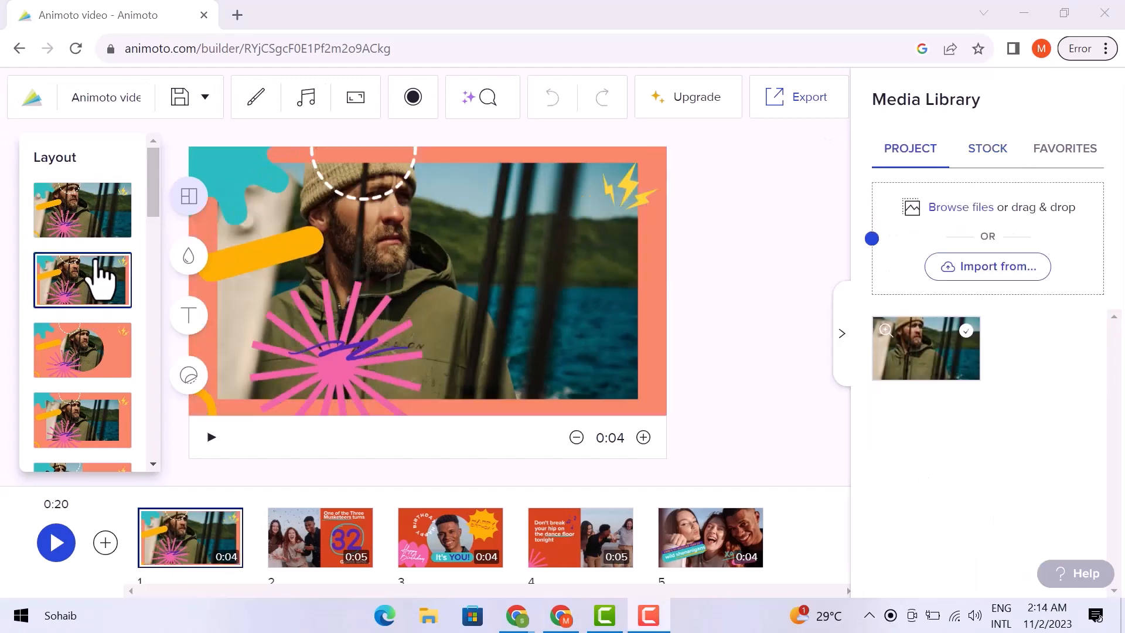
pyautogui.scroll(-5, 96, 275)
pyautogui.scroll(-10, 104, 275)
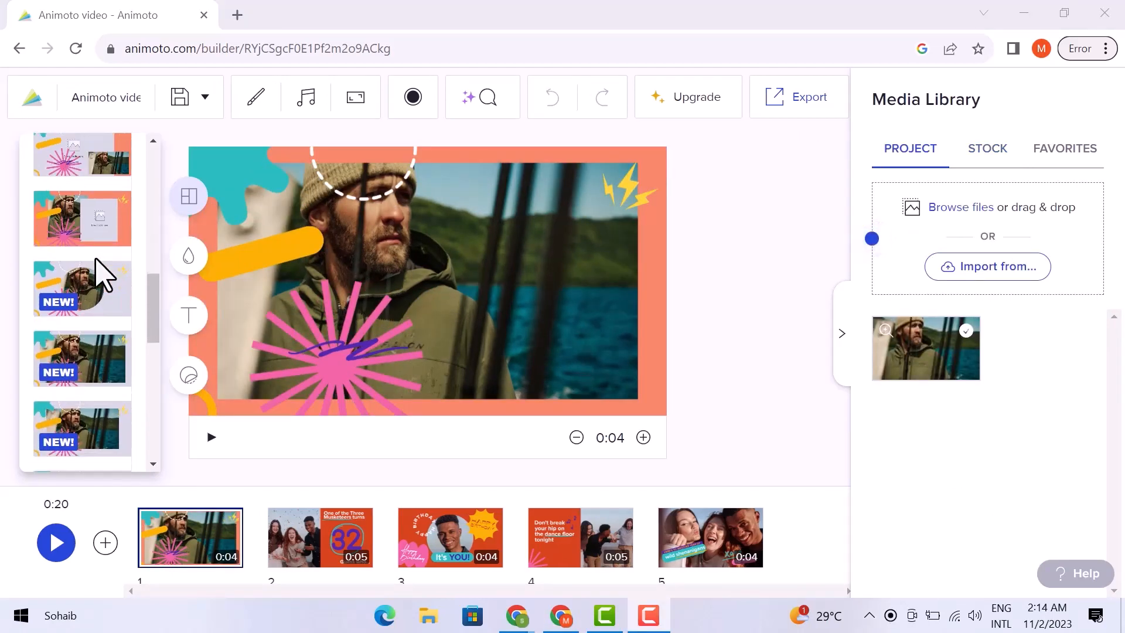
pyautogui.scroll(15, 97, 261)
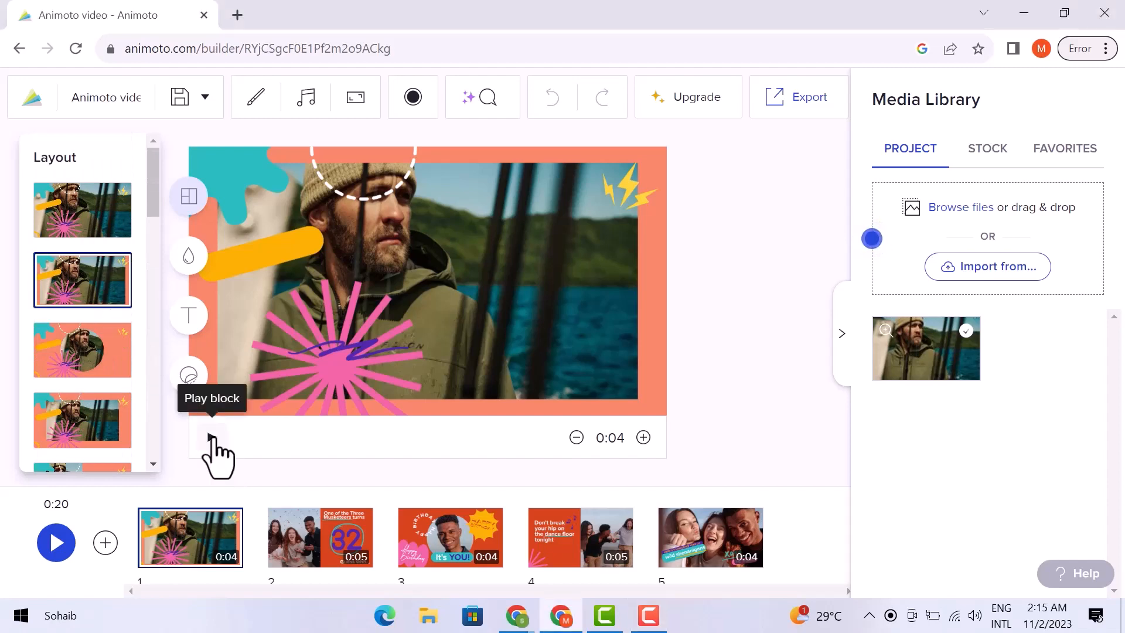
pyautogui.click(212, 438)
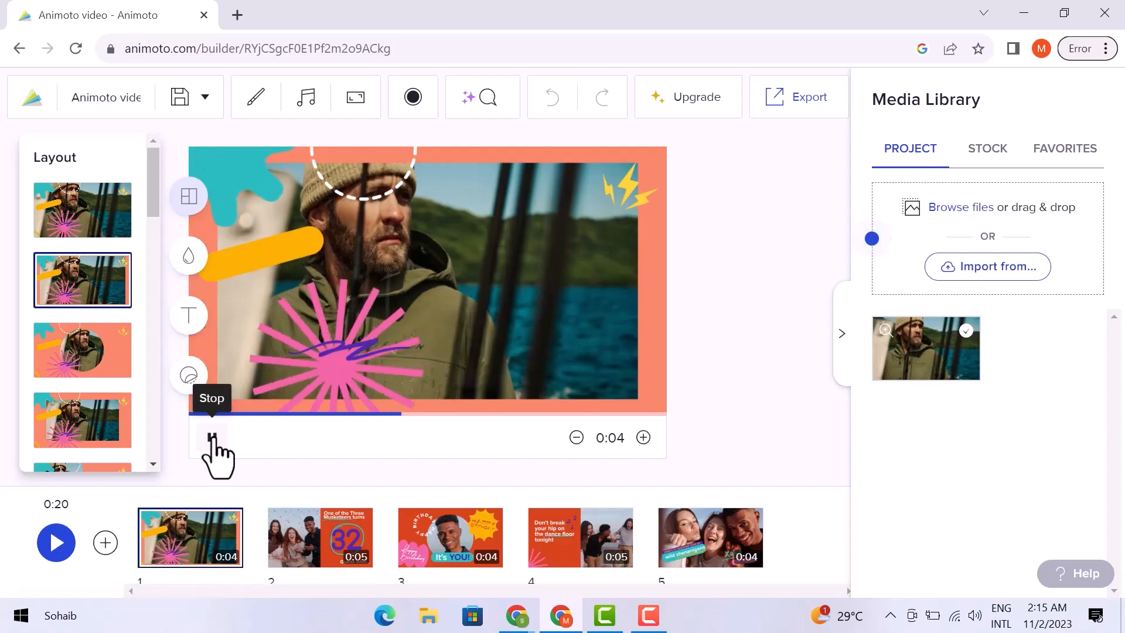
pyautogui.click(212, 438)
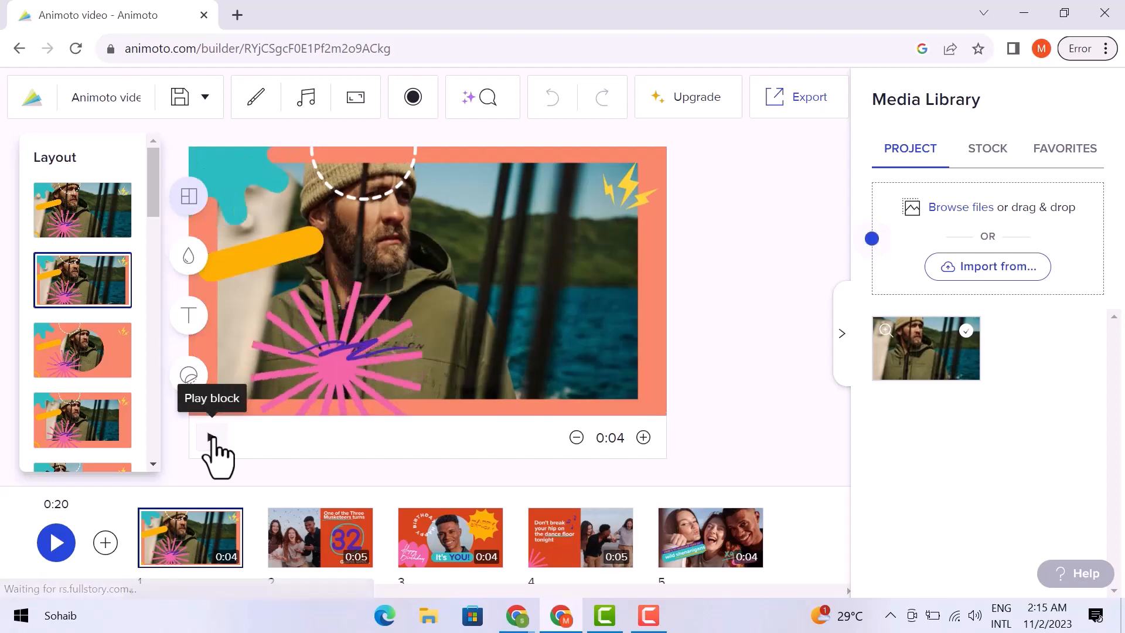
# Apply the Warm Welcome theme in the video's design settings
pyautogui.click(252, 100)
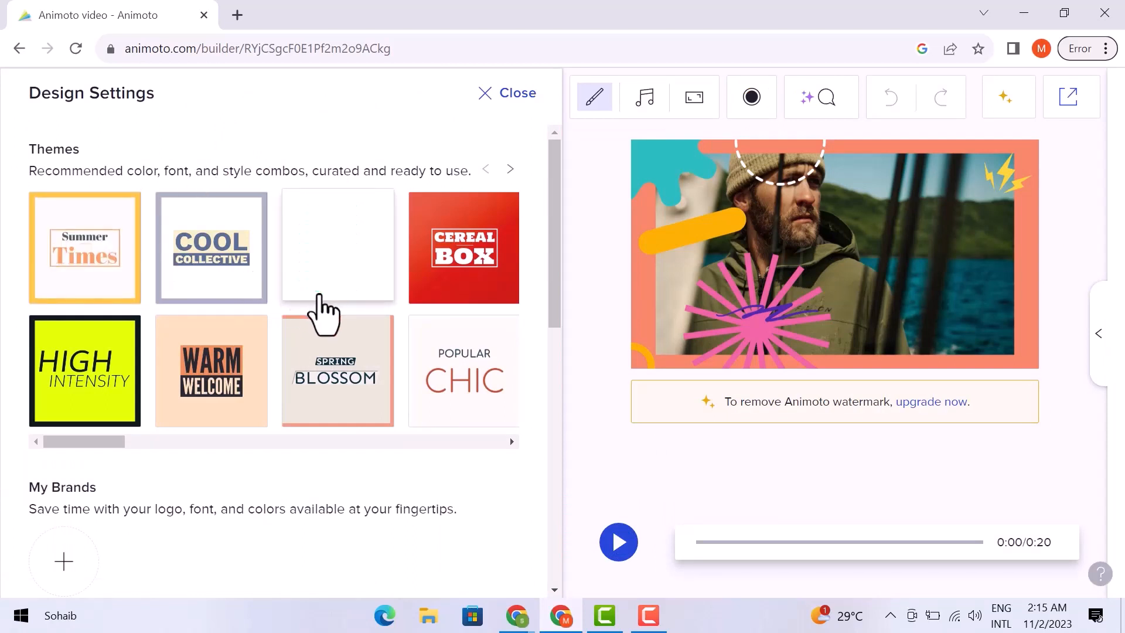
pyautogui.click(222, 350)
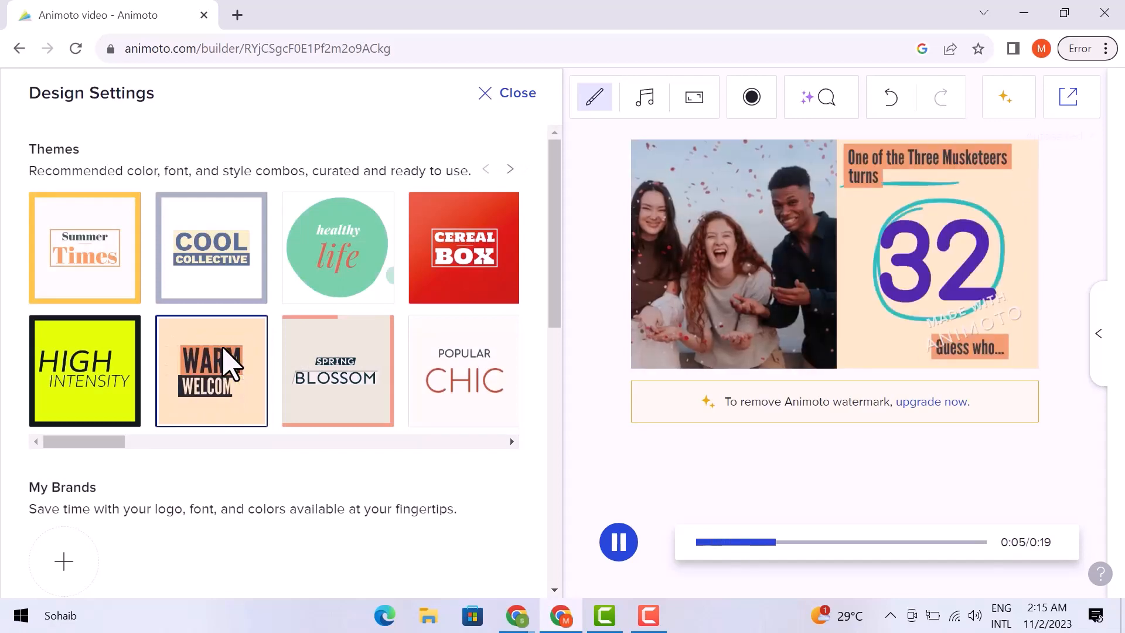
pyautogui.scroll(-3, 227, 366)
pyautogui.scroll(-2, 229, 365)
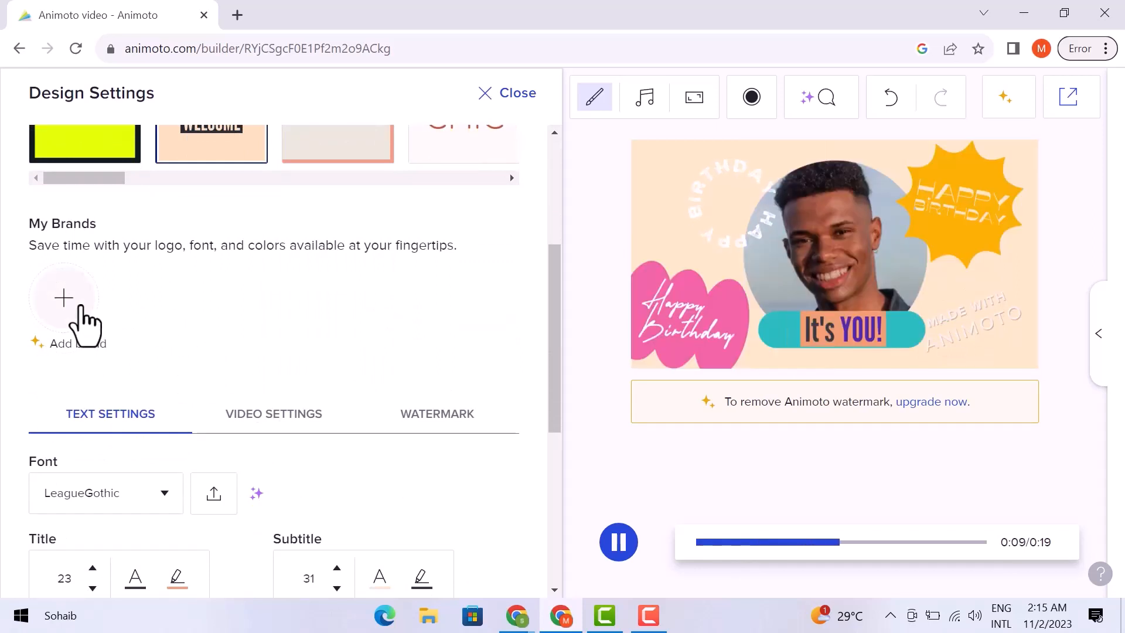
pyautogui.scroll(-4, 179, 340)
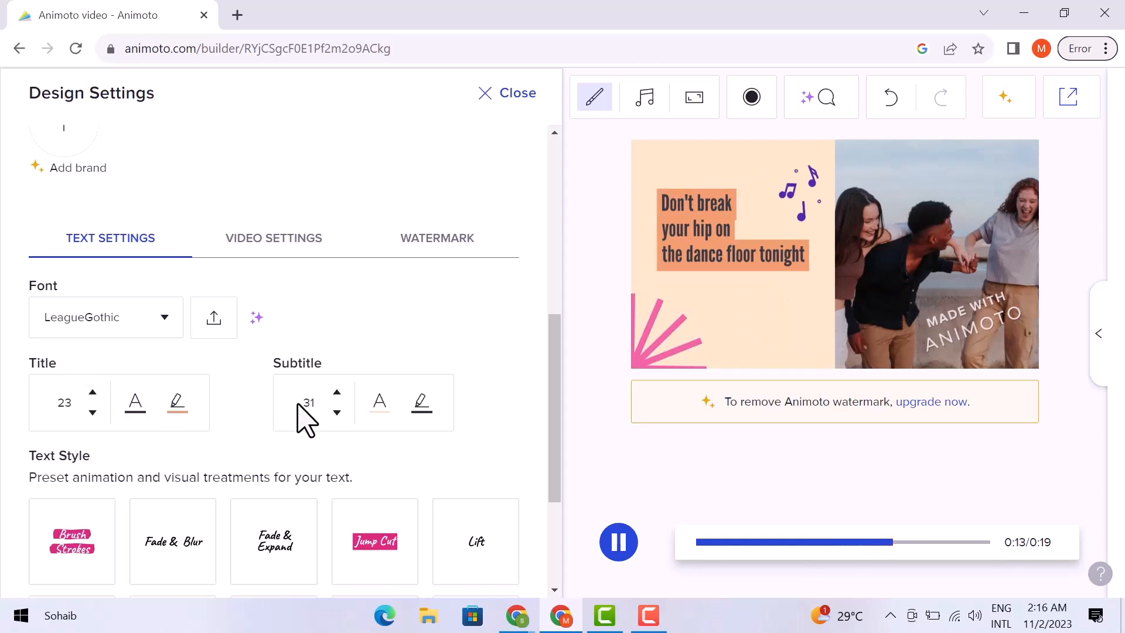
# Pick a different text animation style preset under Text Style
pyautogui.scroll(-3, 304, 419)
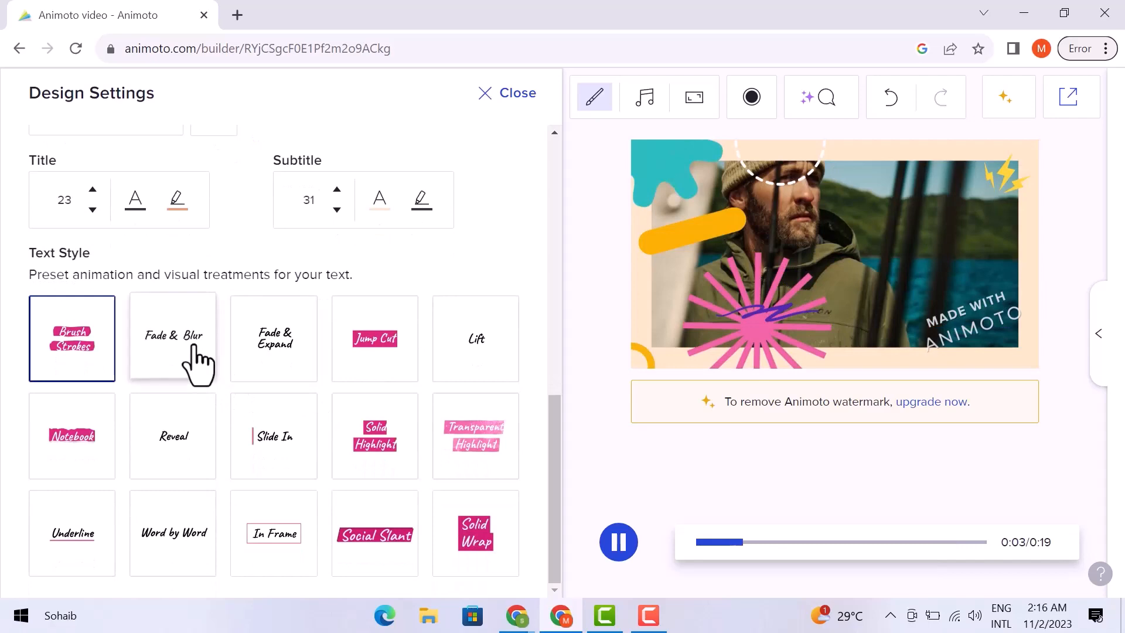
pyautogui.click(193, 350)
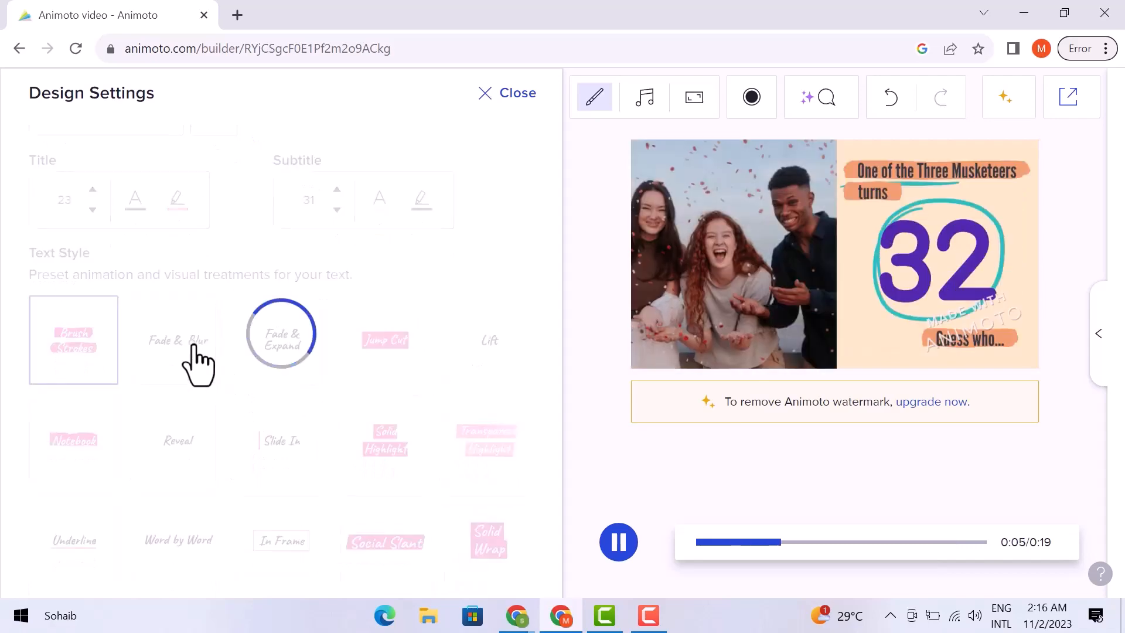
pyautogui.scroll(6, 195, 359)
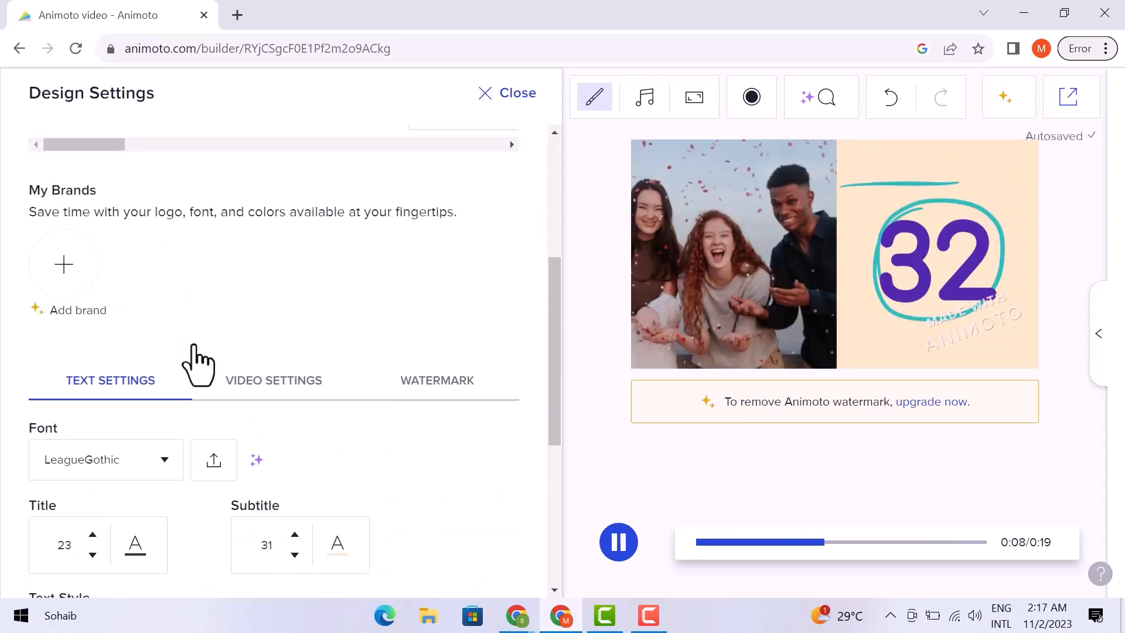
# Choose the Brush video style in Video Settings and close Design Settings
pyautogui.click(262, 388)
pyautogui.scroll(-2, 263, 388)
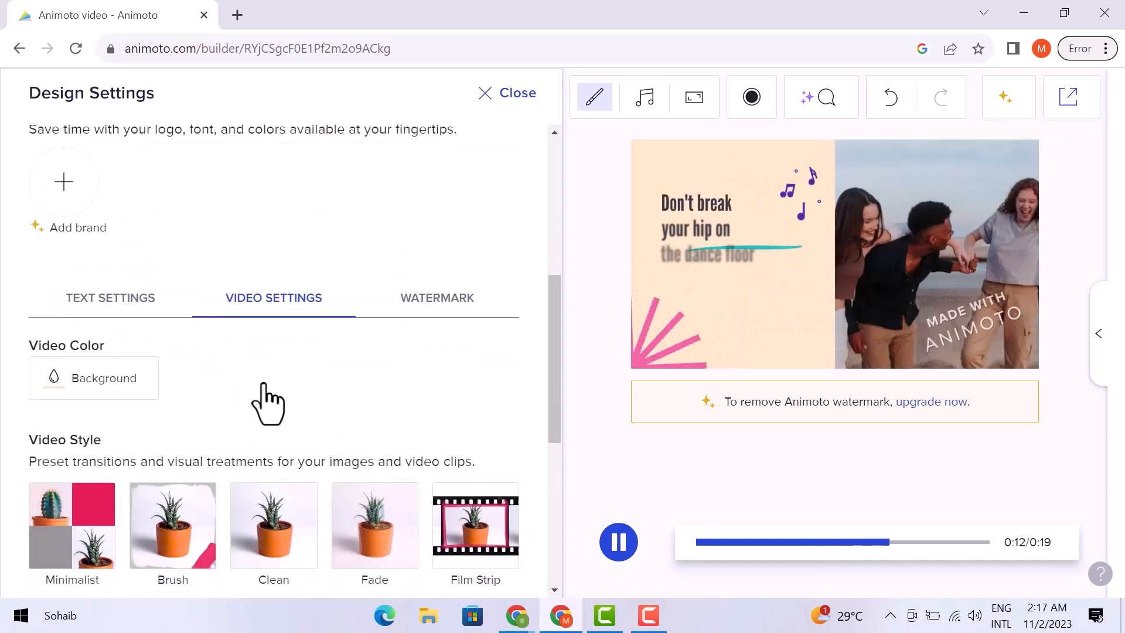
pyautogui.scroll(-4, 268, 404)
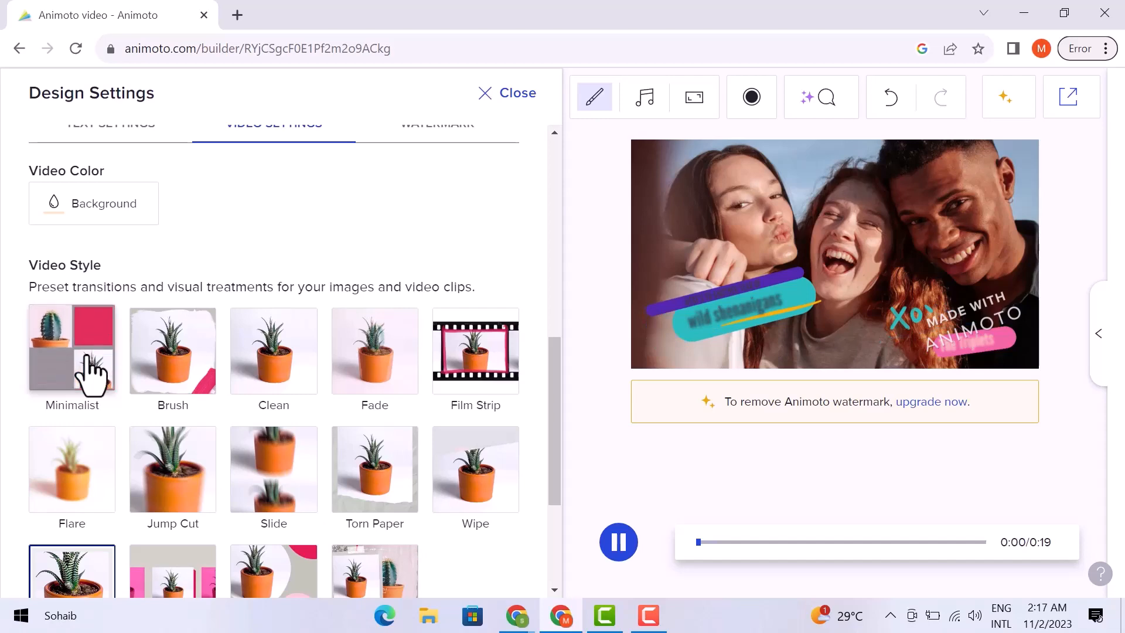
pyautogui.click(174, 356)
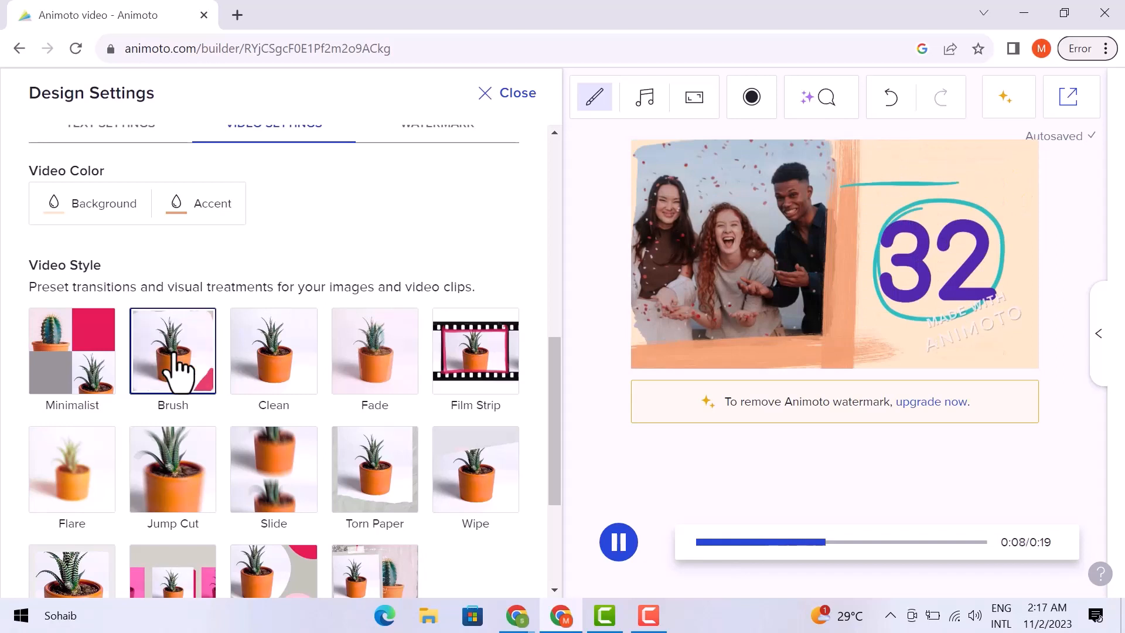
pyautogui.scroll(10, 328, 264)
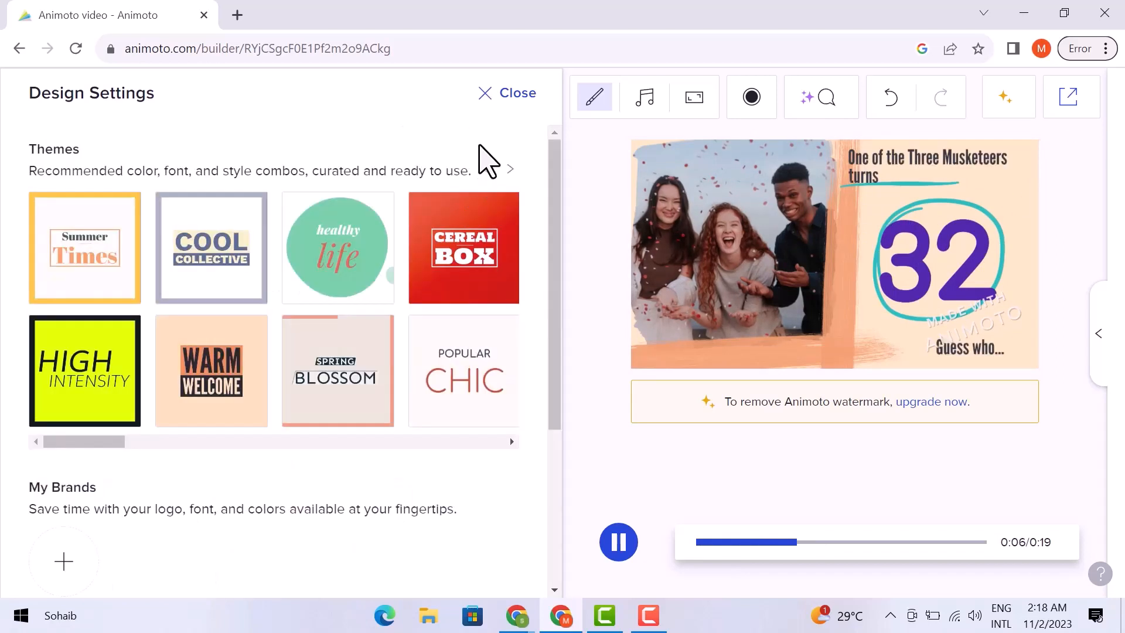
pyautogui.click(488, 96)
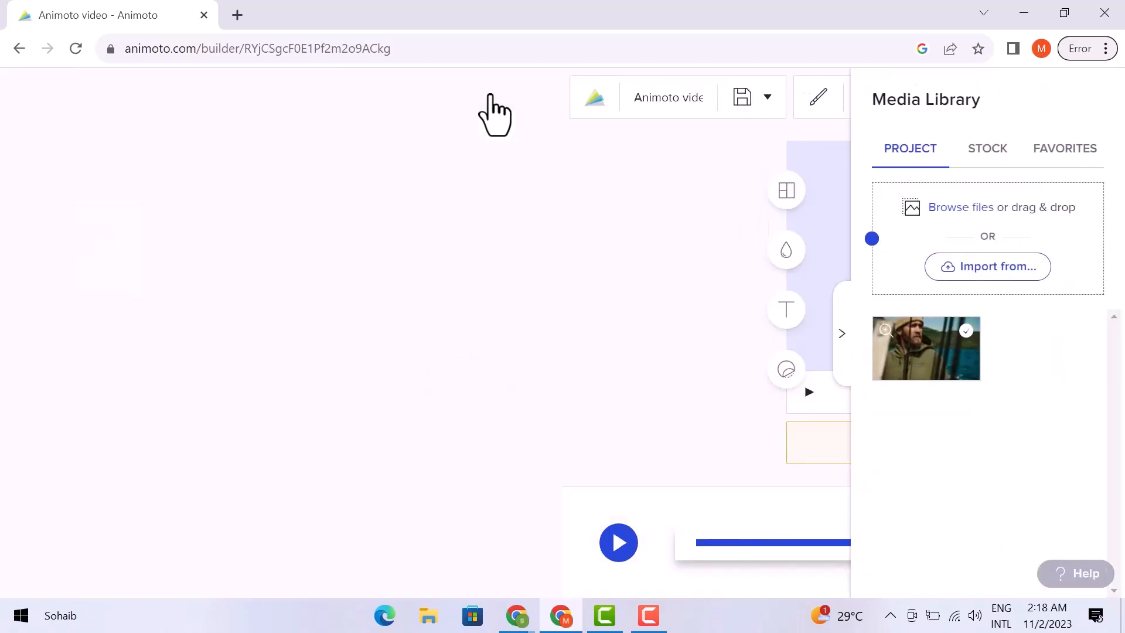